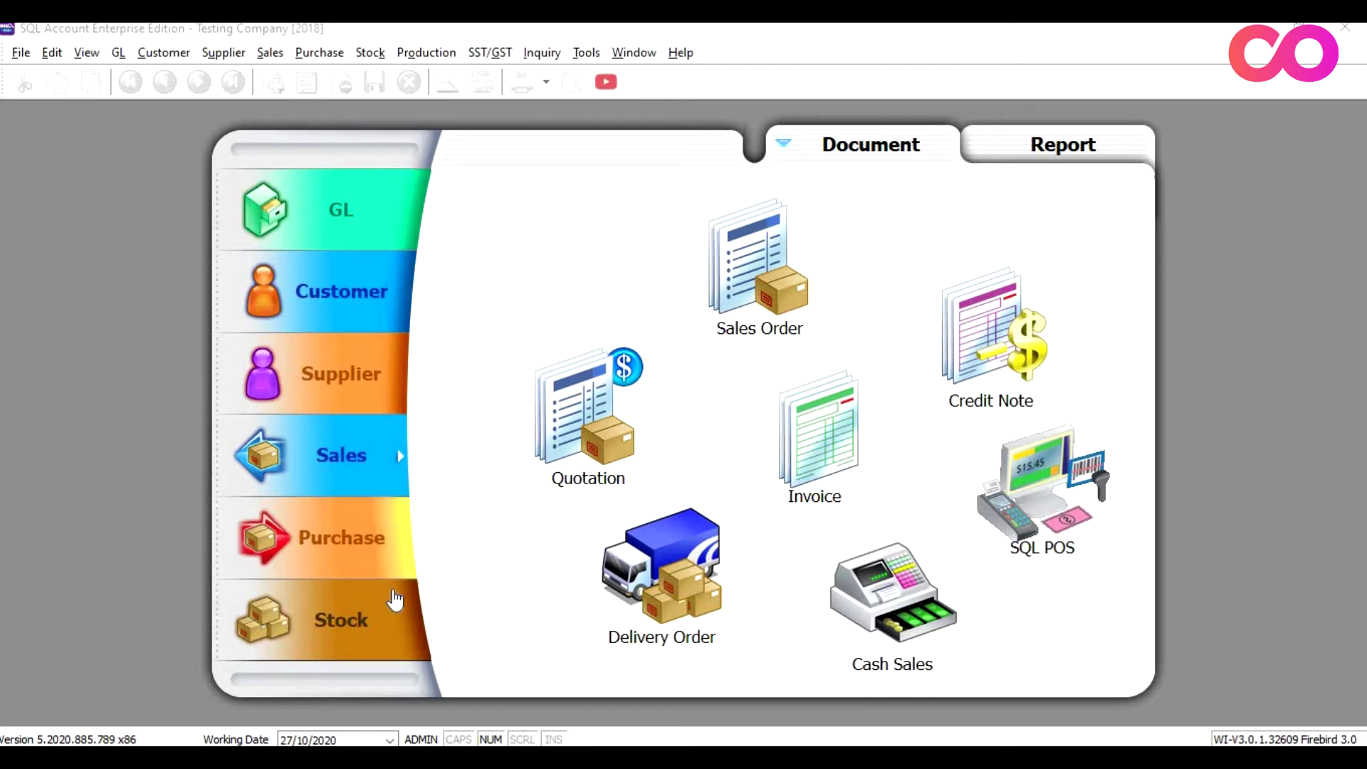
Step: Open the ERICSSON BATTERY stock item for editing, examine its reference price, and close the item record
{"action": "left_click", "coordinate": [382, 615]}
{"action": "left_click", "coordinate": [382, 618]}
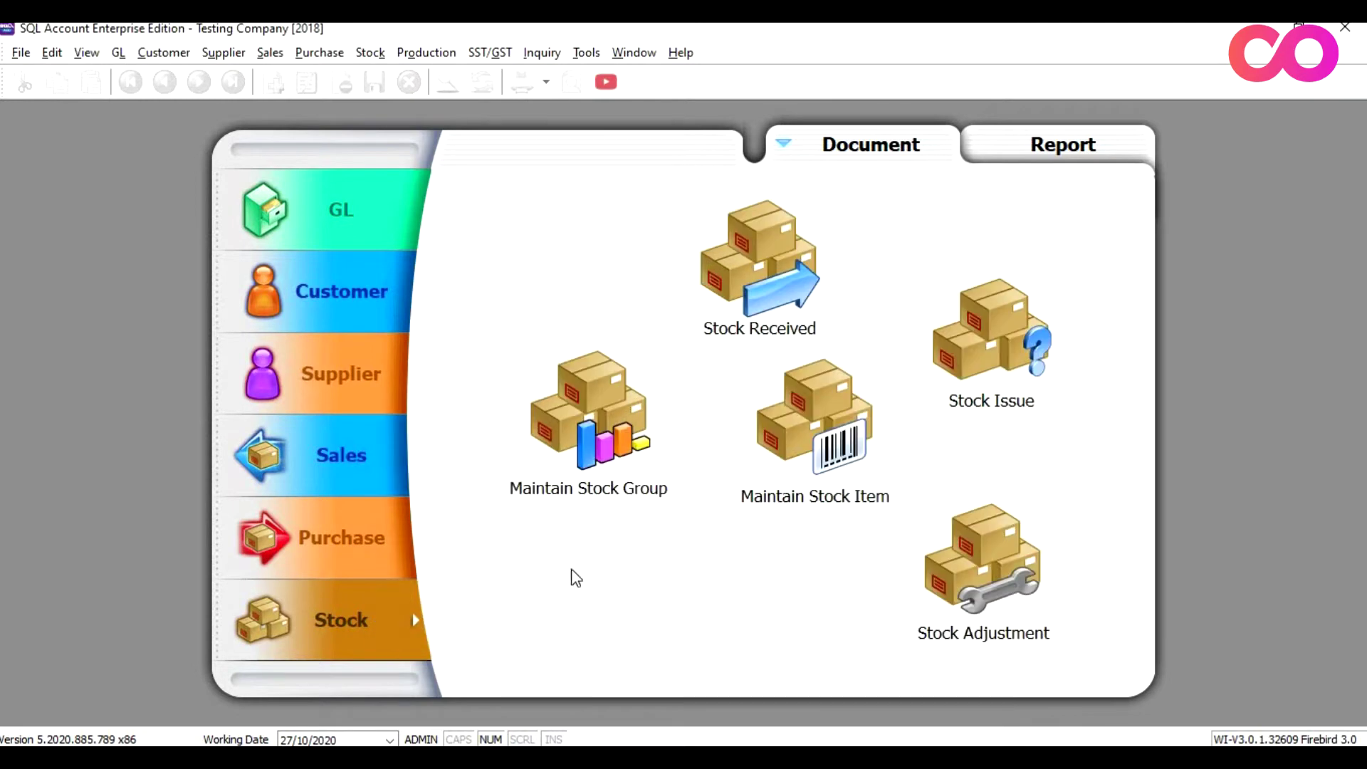
{"action": "left_click", "coordinate": [734, 419]}
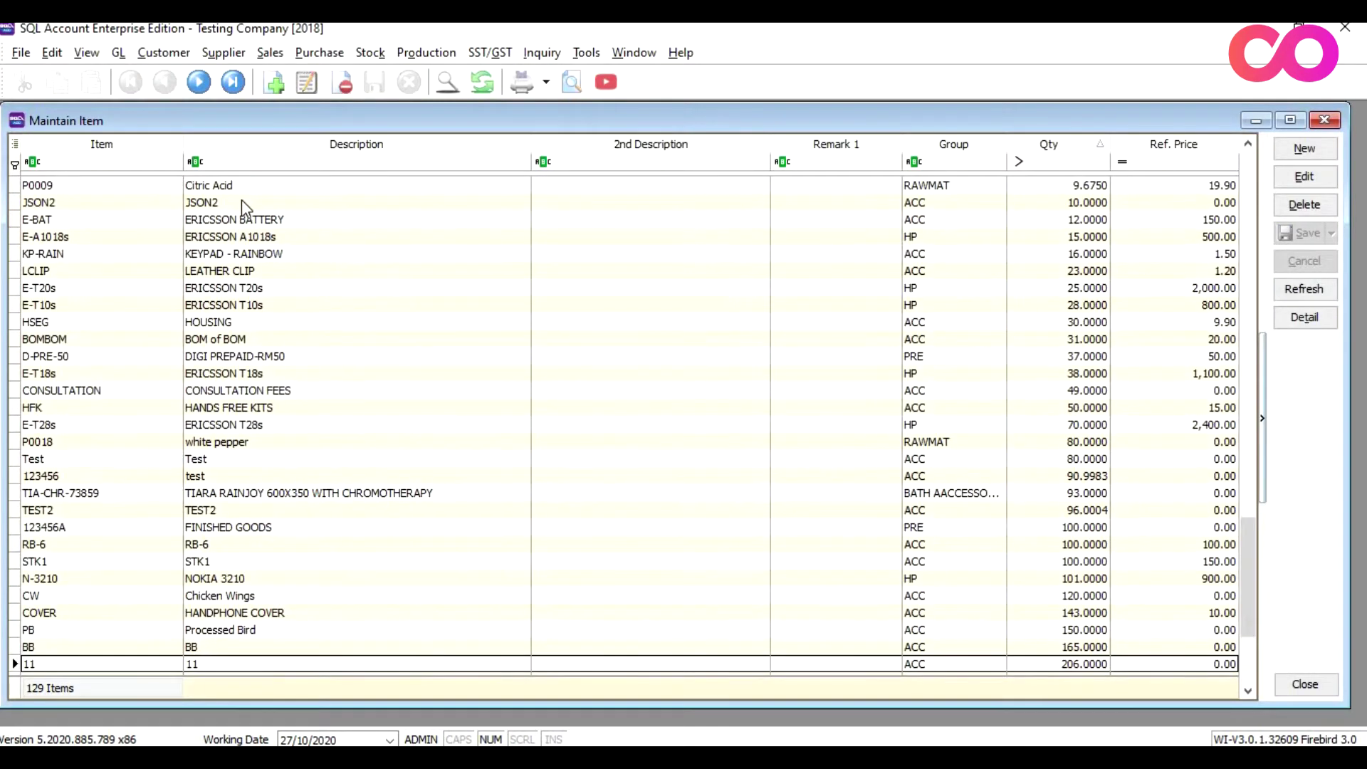
{"action": "left_click", "coordinate": [254, 221]}
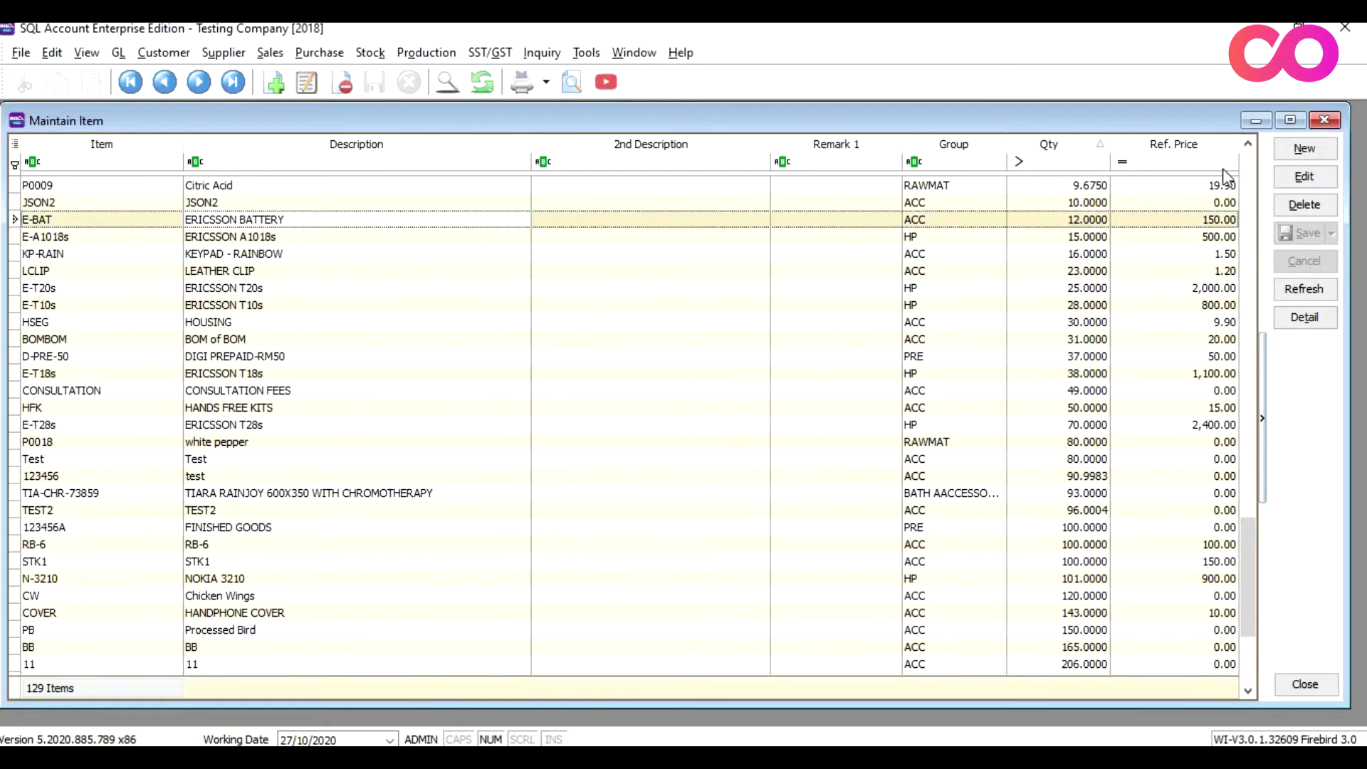
{"action": "left_click", "coordinate": [1305, 177]}
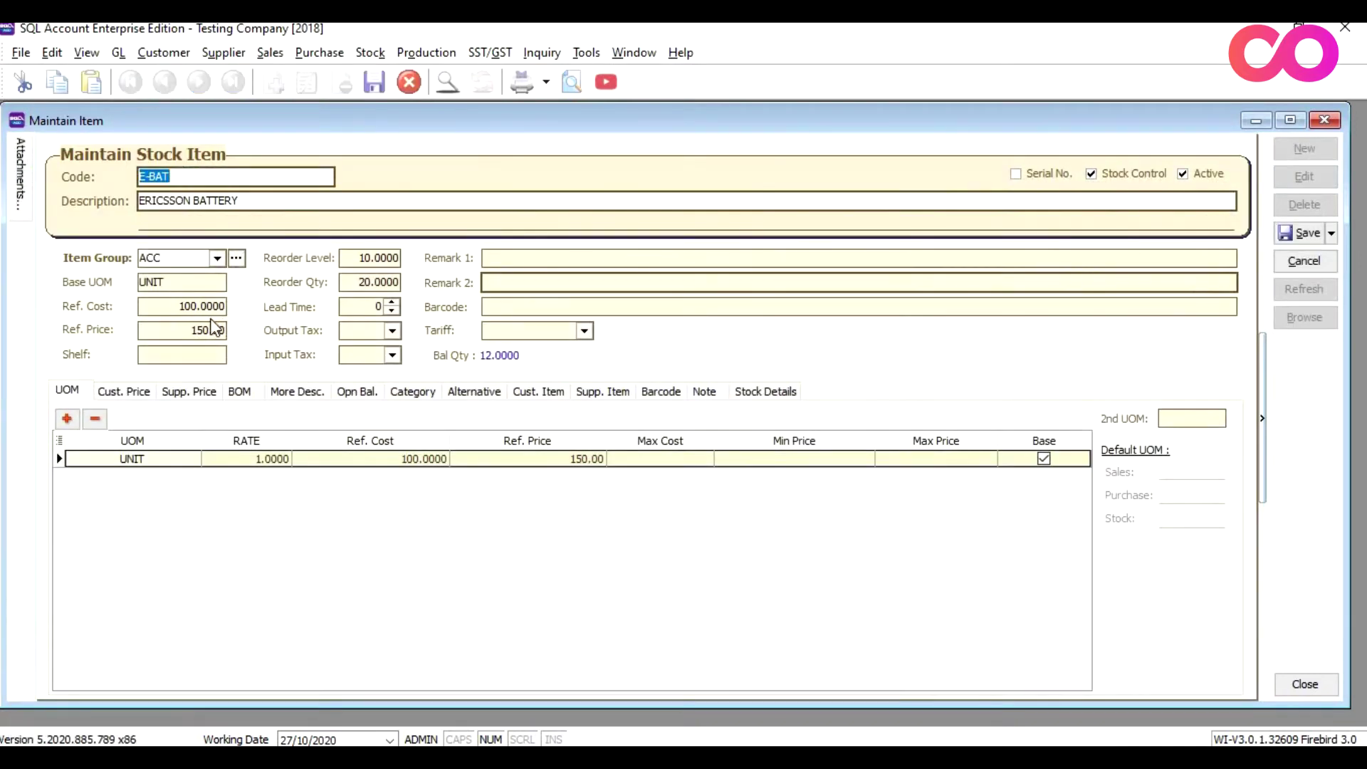
{"action": "left_click", "coordinate": [211, 330]}
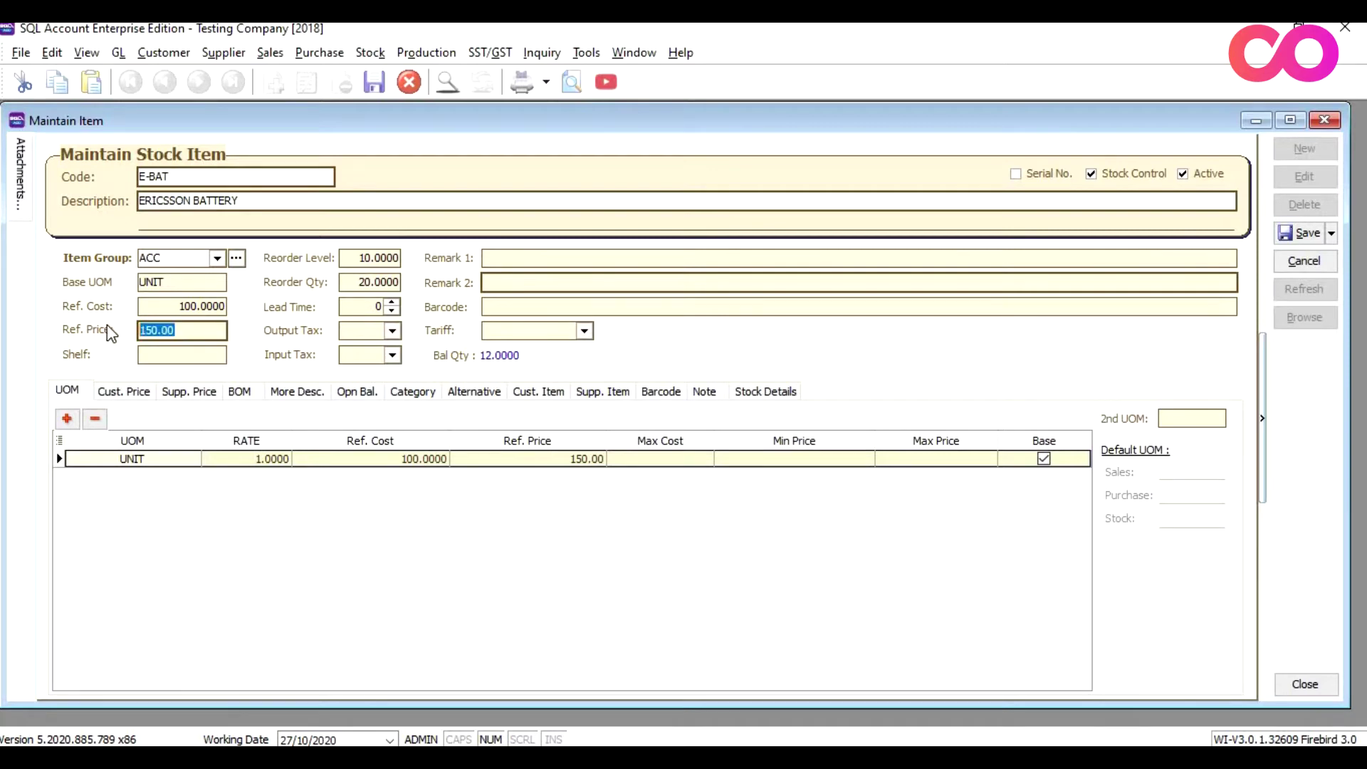
{"action": "left_click", "coordinate": [1309, 237]}
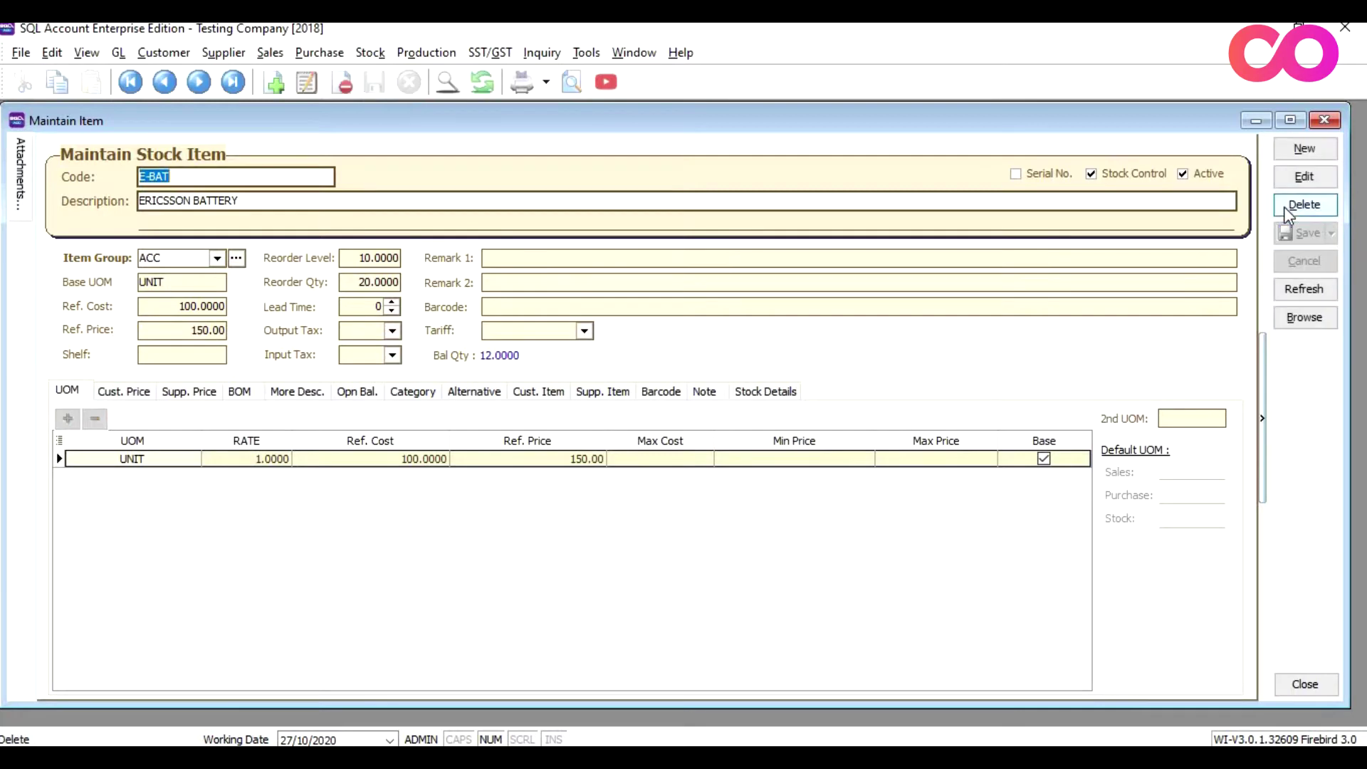
{"action": "left_click", "coordinate": [1324, 121]}
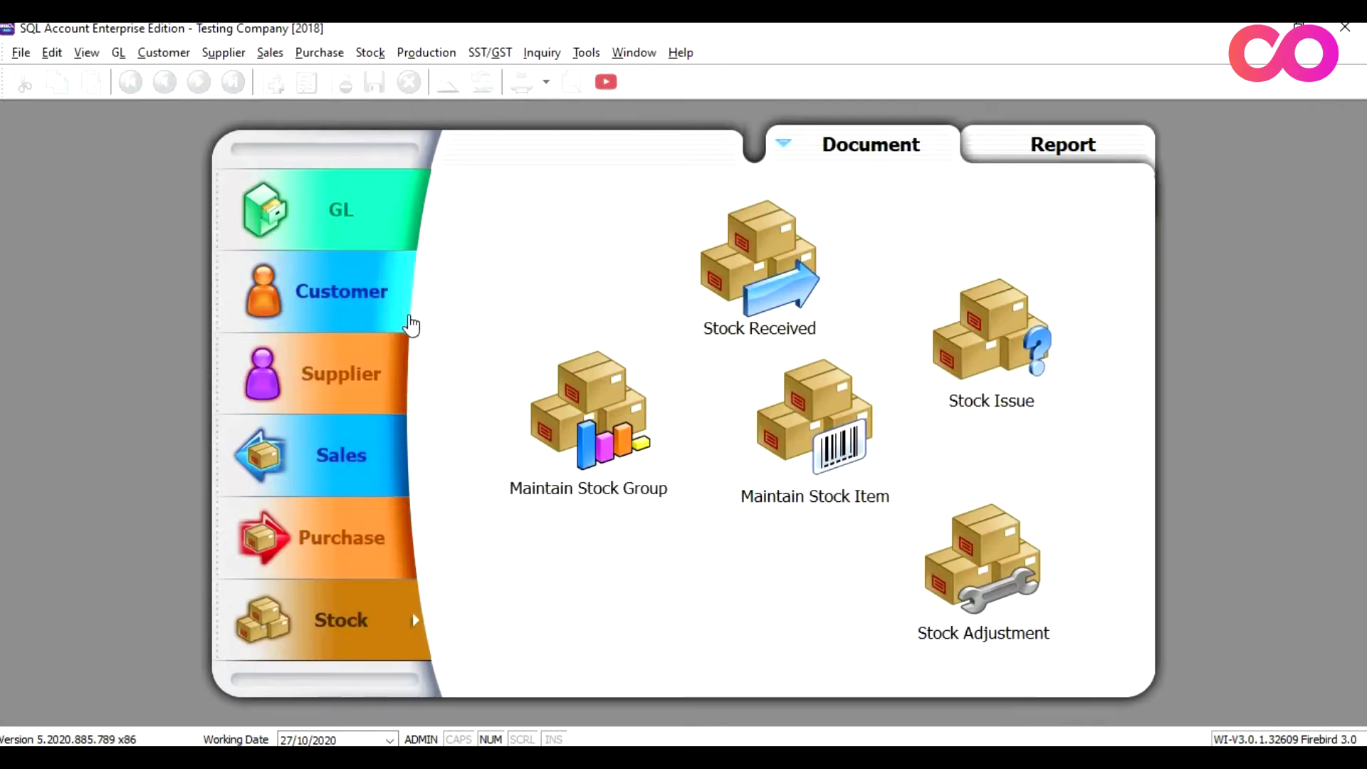
Step: Open sales quotation QT-00013 for ABC Sdn Bhd in detail view
{"action": "left_click", "coordinate": [362, 452]}
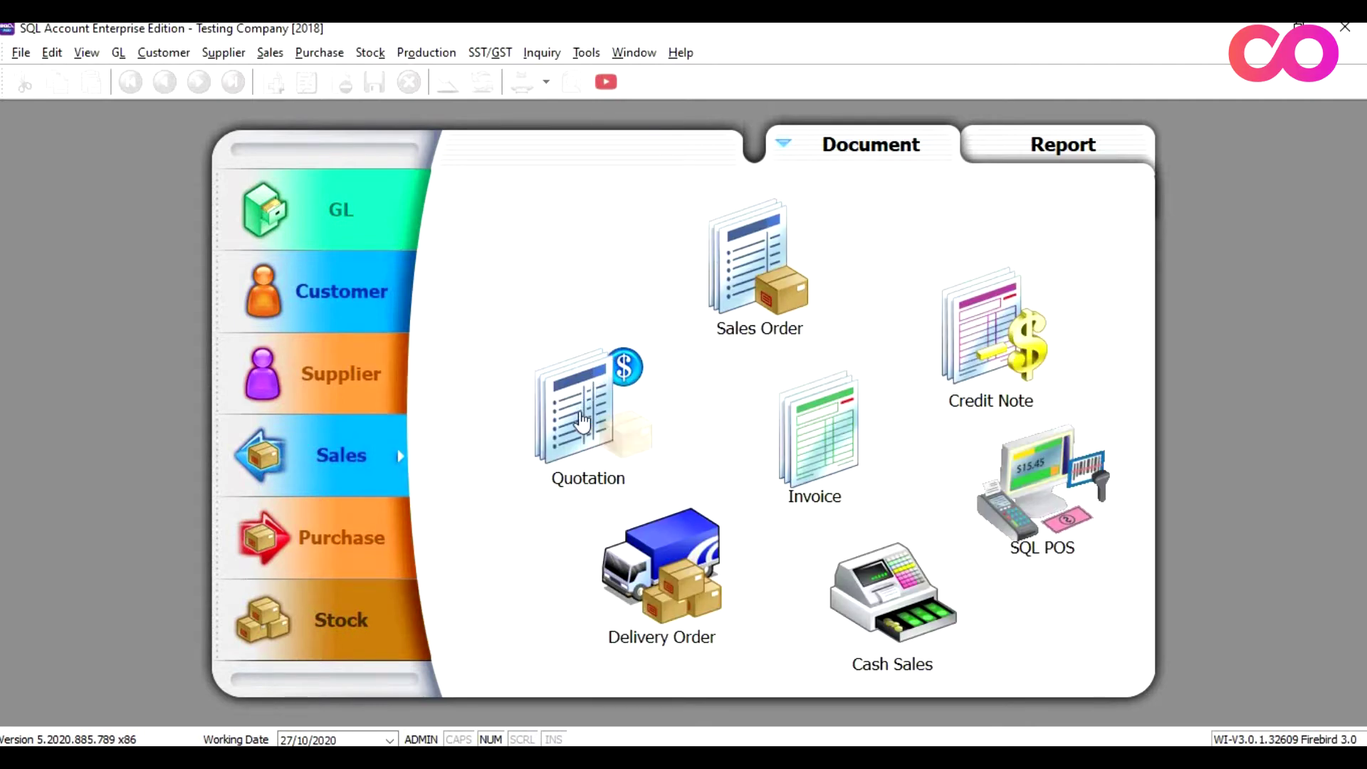
{"action": "left_click", "coordinate": [582, 422]}
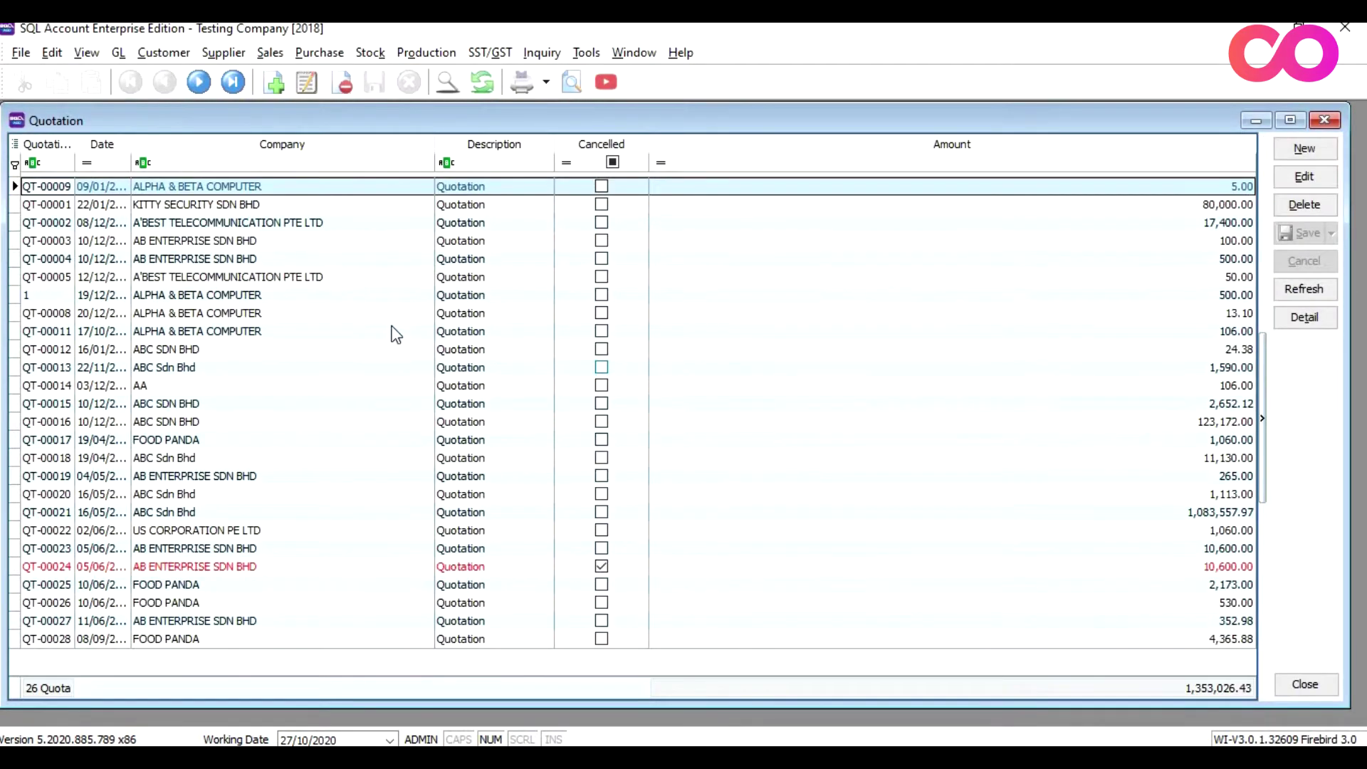
{"action": "double_click", "coordinate": [327, 368]}
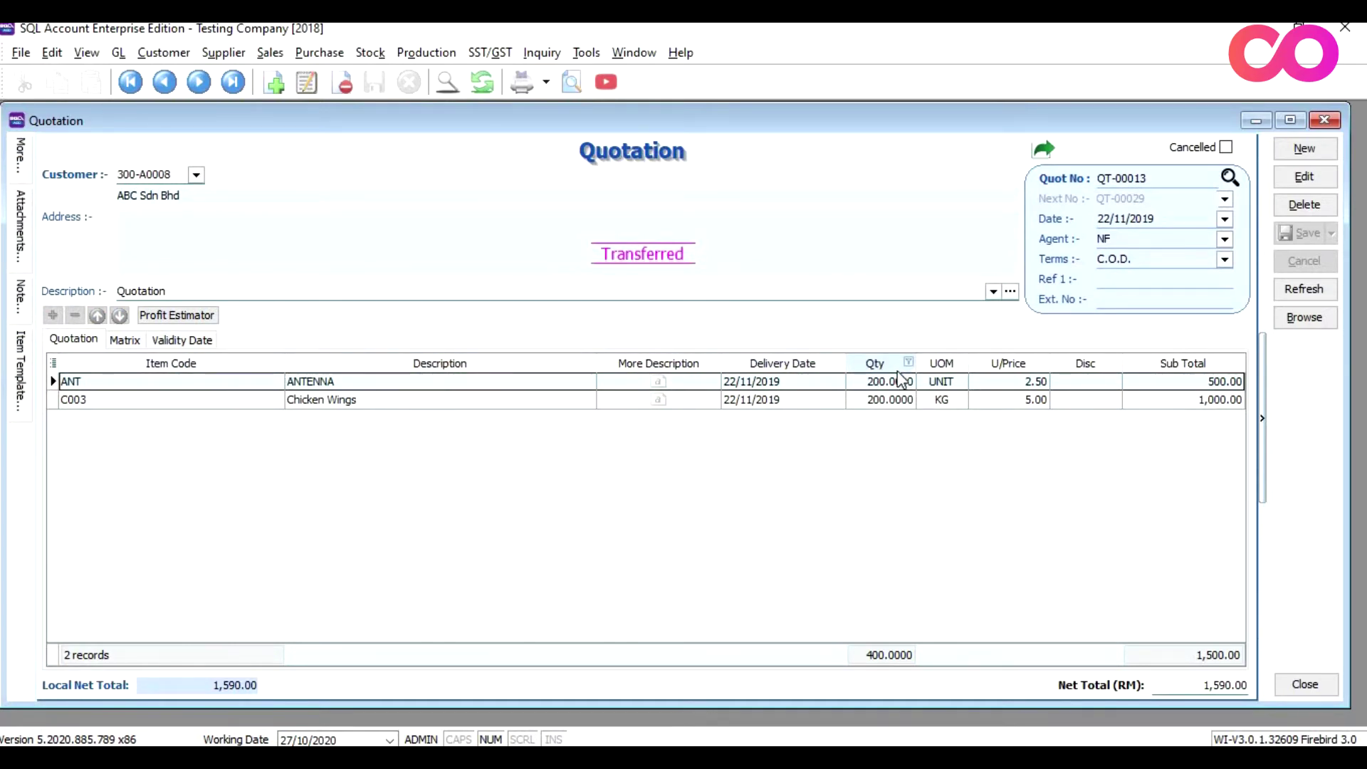
Step: Disable editing of the U/Price column in the grid properties of the quotation's item table
{"action": "right_click", "coordinate": [755, 368]}
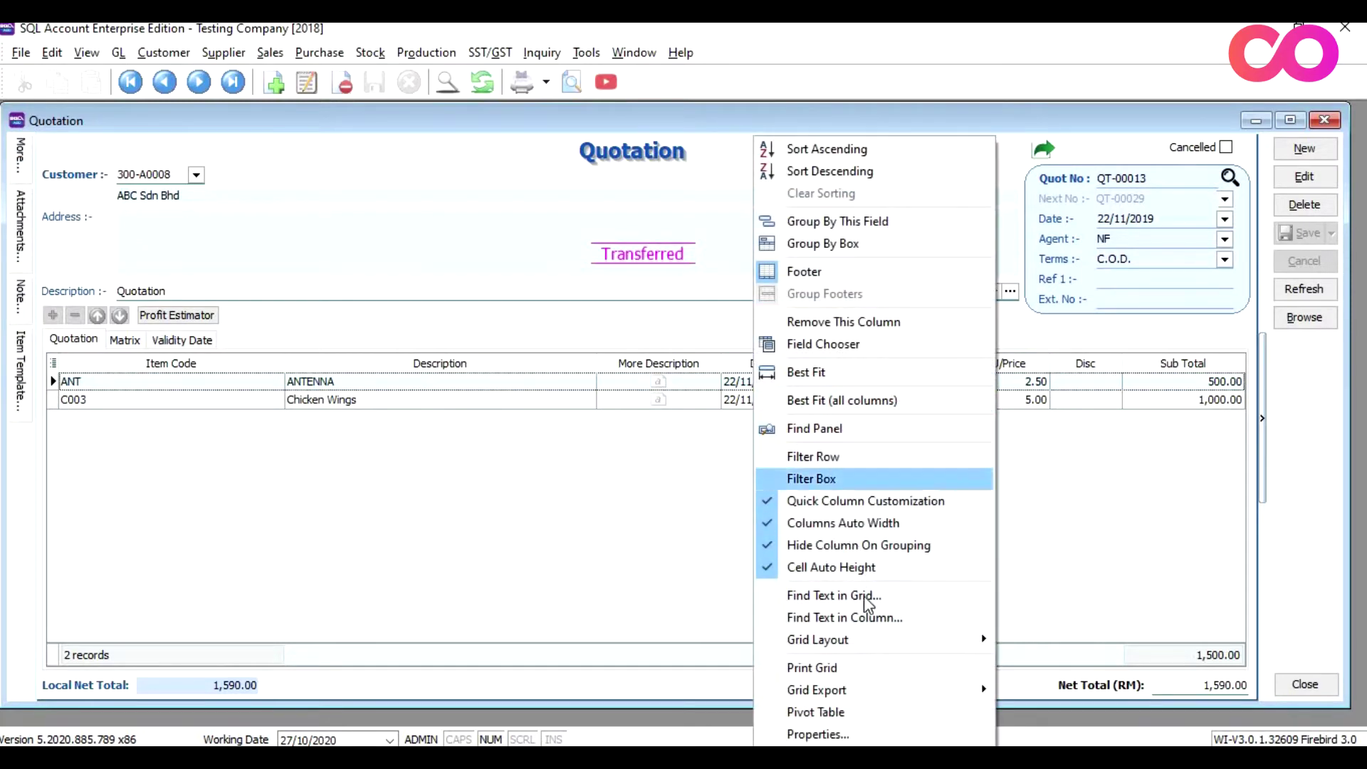
{"action": "left_click", "coordinate": [875, 734]}
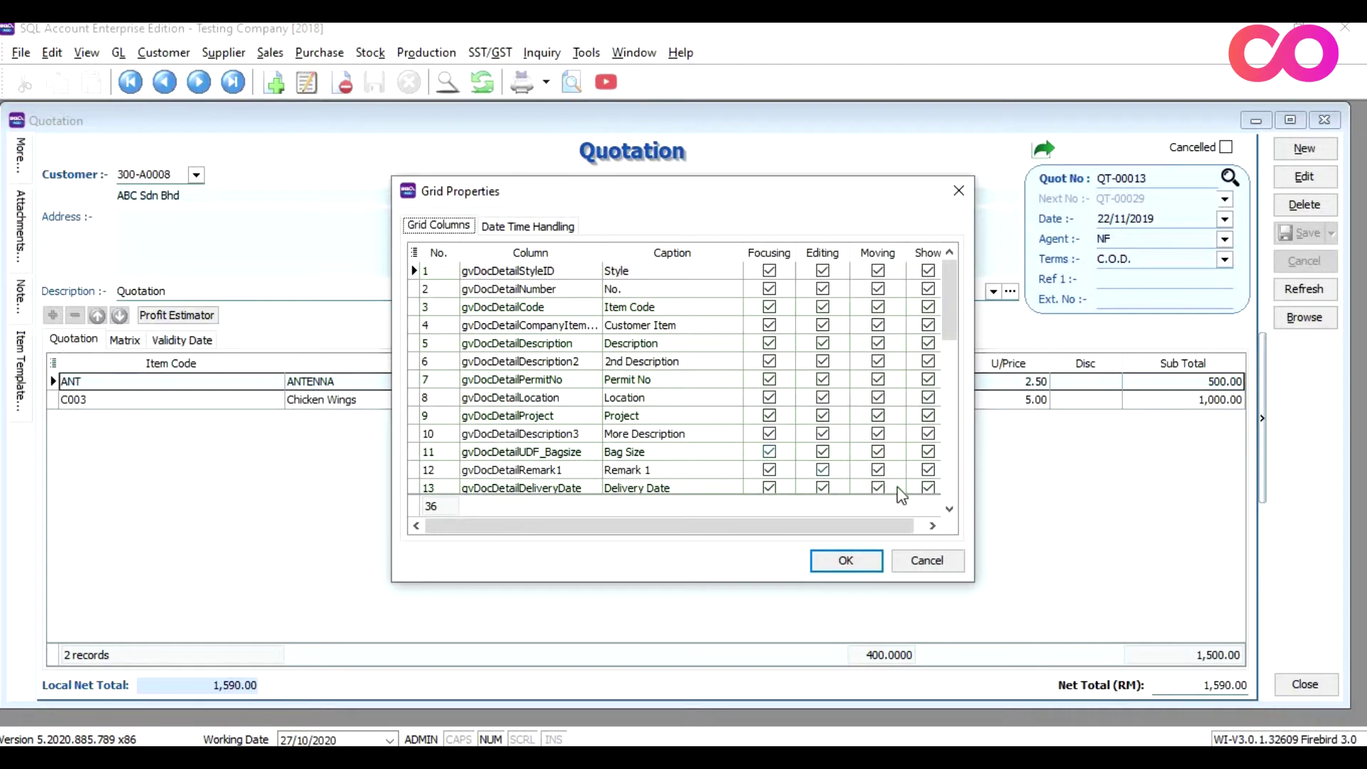
{"action": "left_click", "coordinate": [949, 508]}
{"action": "left_click", "coordinate": [949, 508]}
{"action": "left_click", "coordinate": [950, 508]}
{"action": "left_click", "coordinate": [950, 508]}
{"action": "left_click", "coordinate": [950, 508]}
{"action": "left_click", "coordinate": [949, 508]}
{"action": "left_click", "coordinate": [949, 508]}
{"action": "left_click", "coordinate": [950, 509]}
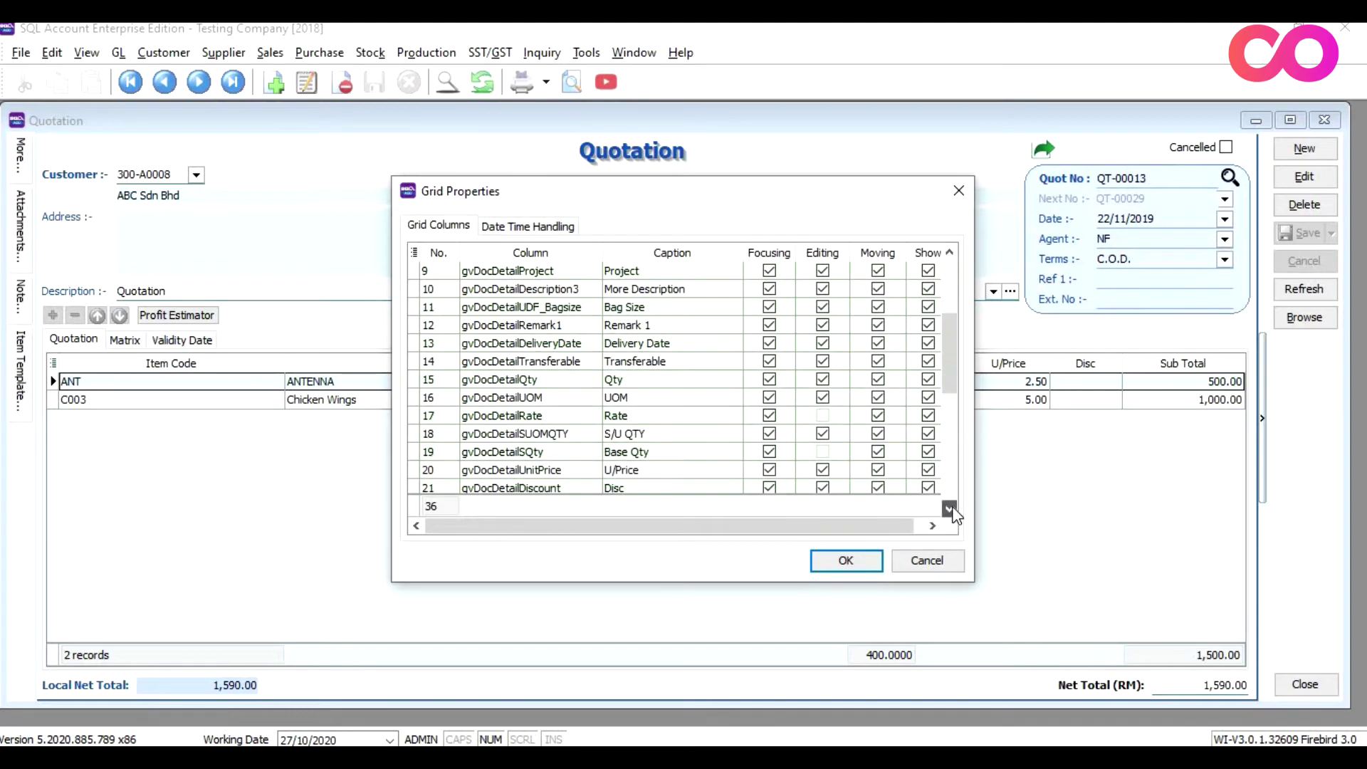
{"action": "left_click", "coordinate": [949, 508]}
{"action": "left_click", "coordinate": [622, 447]}
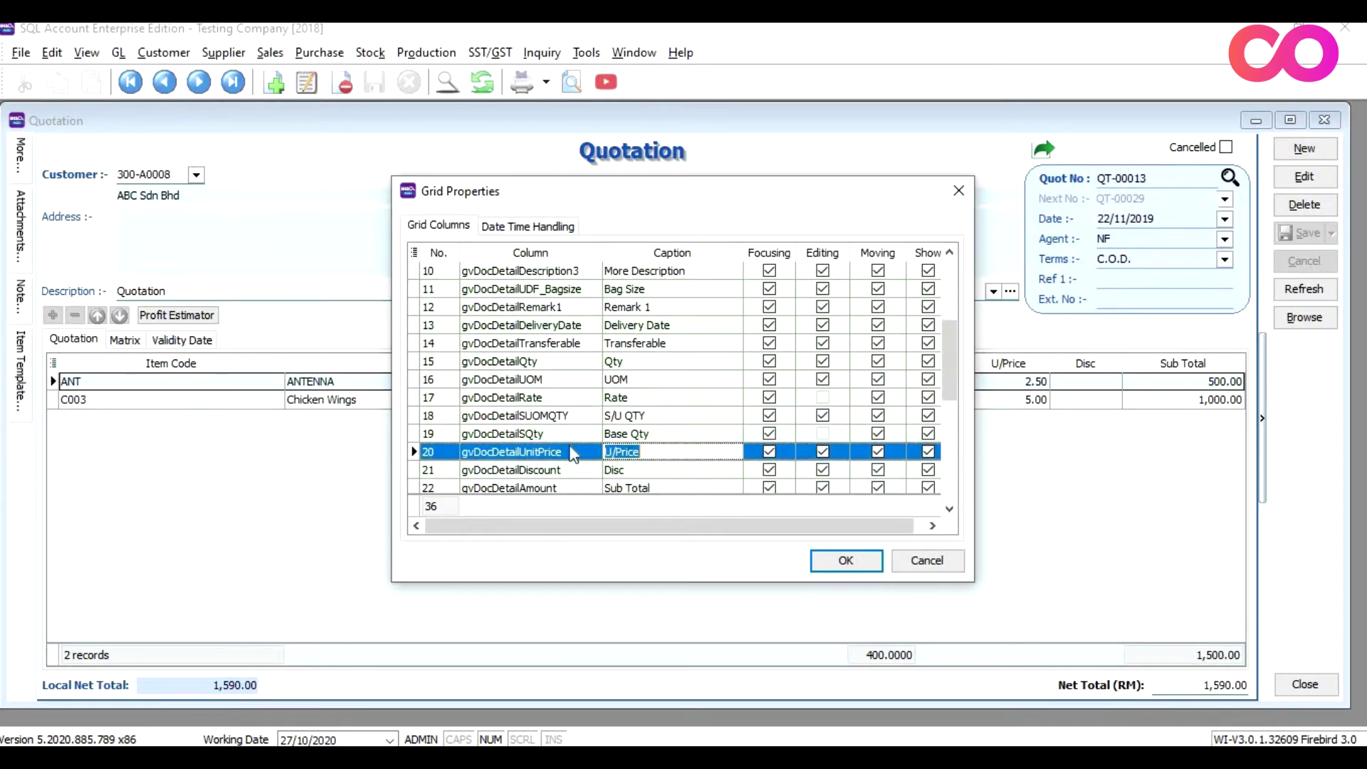
{"action": "left_click", "coordinate": [823, 451]}
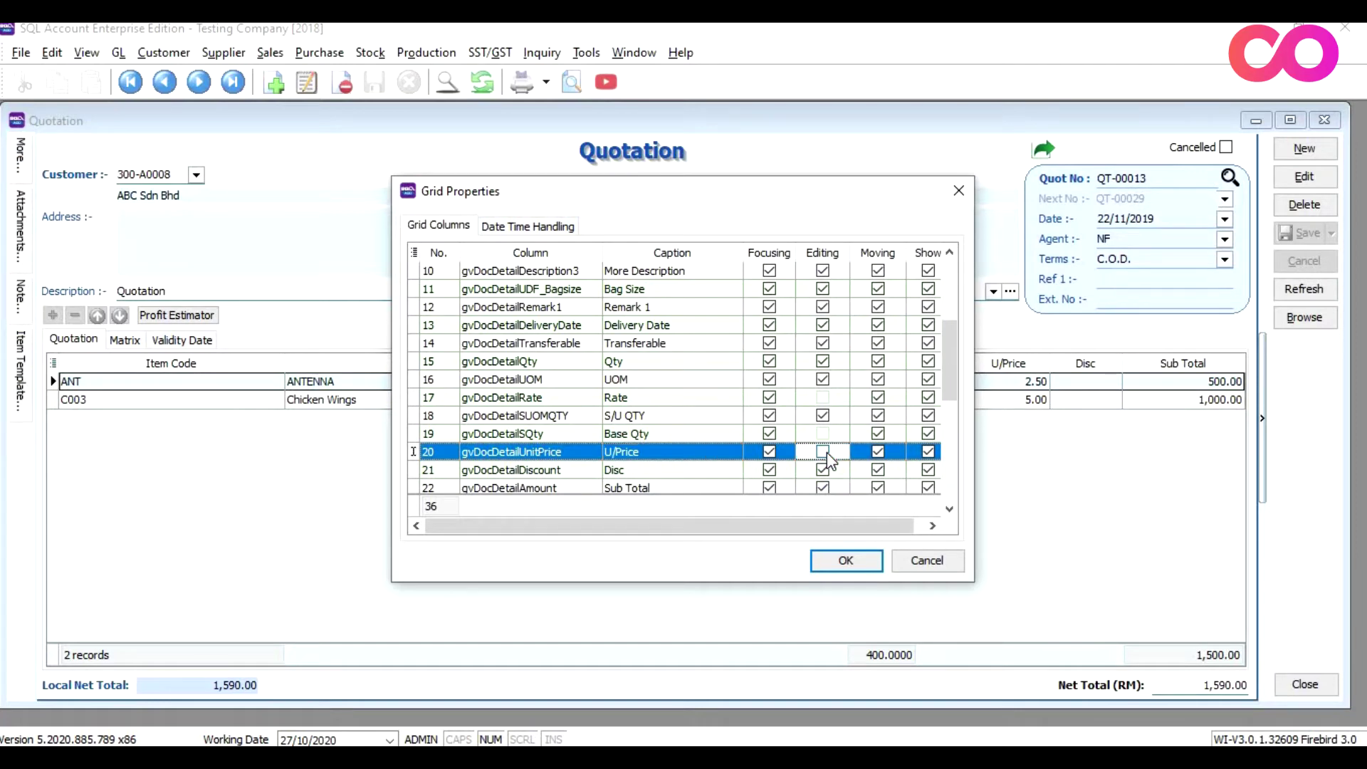
{"action": "left_click", "coordinate": [845, 561]}
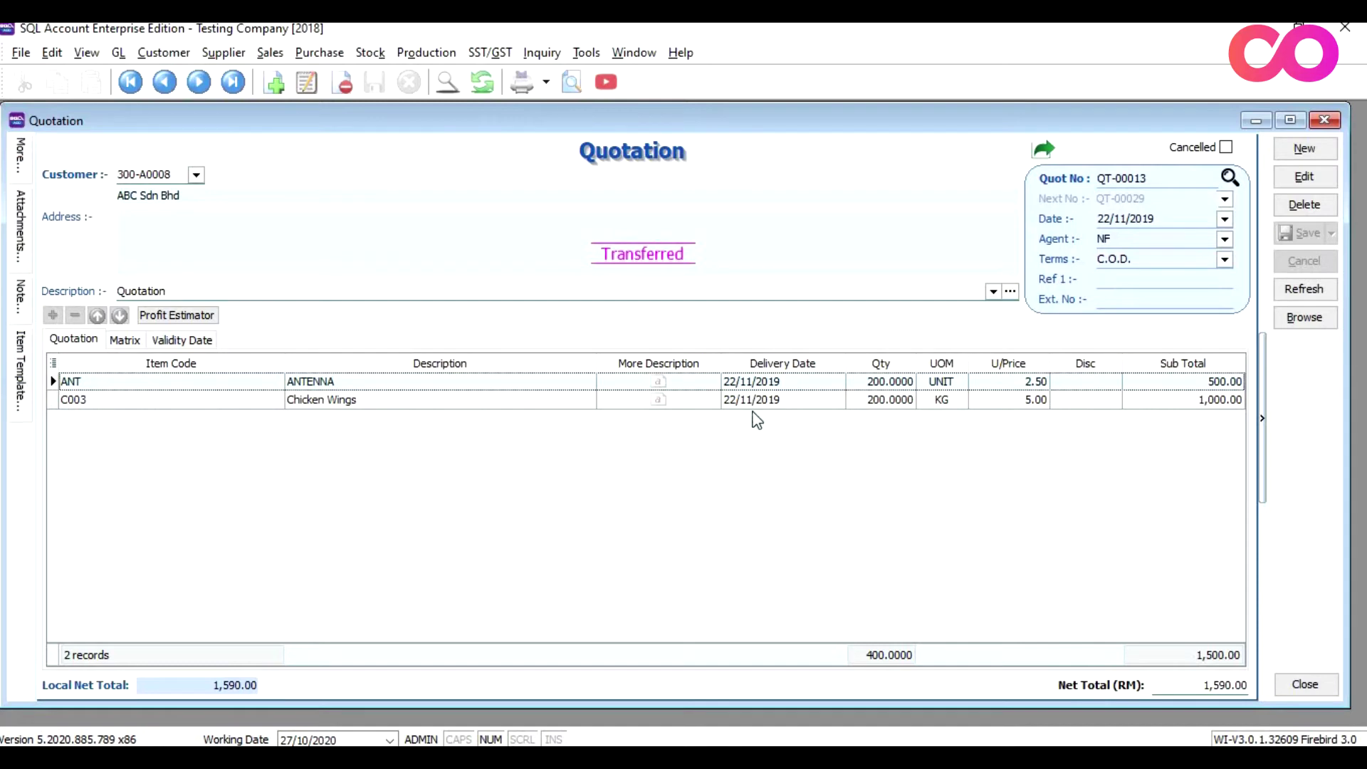
Step: Save the quotation's grid layout as LockPriceQT with Save as Default Layout turned off
{"action": "right_click", "coordinate": [760, 371]}
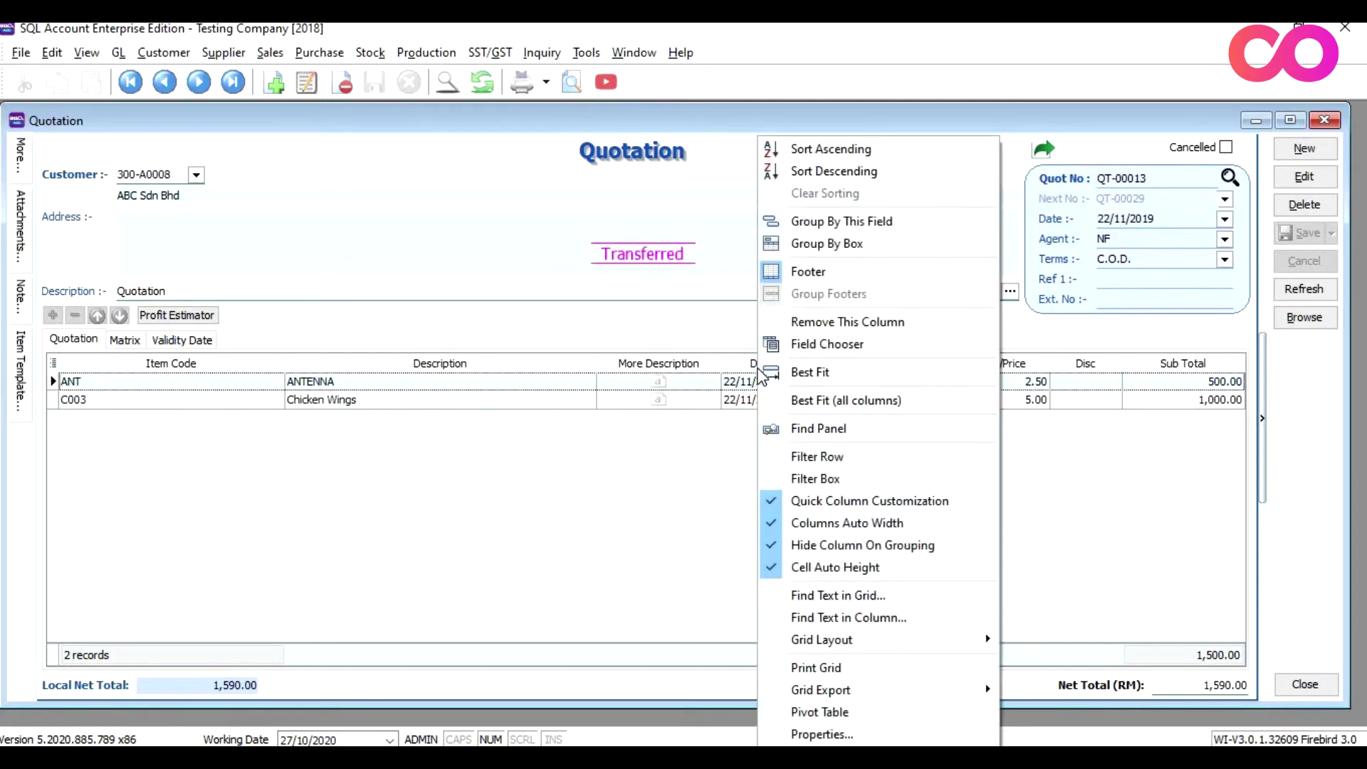
{"action": "mouse_move", "coordinate": [987, 640]}
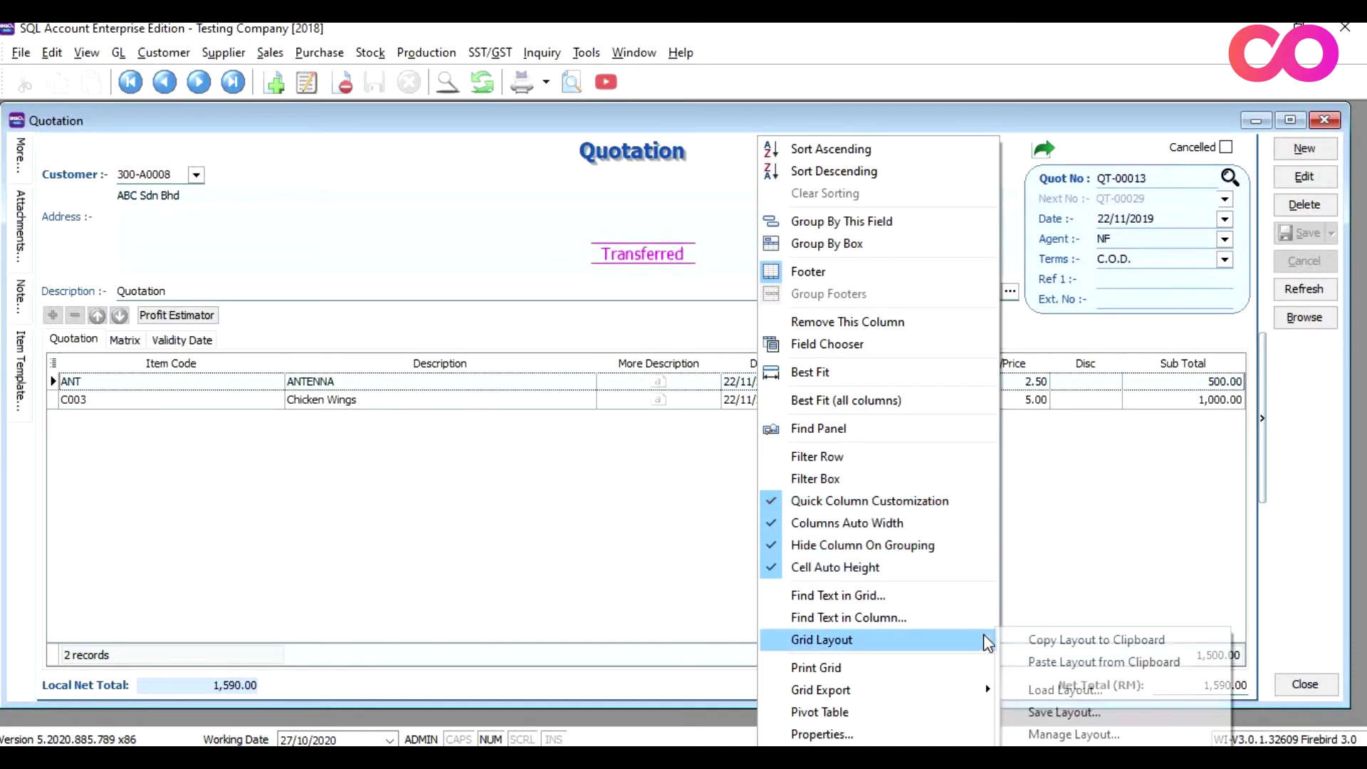
{"action": "left_click", "coordinate": [1098, 712]}
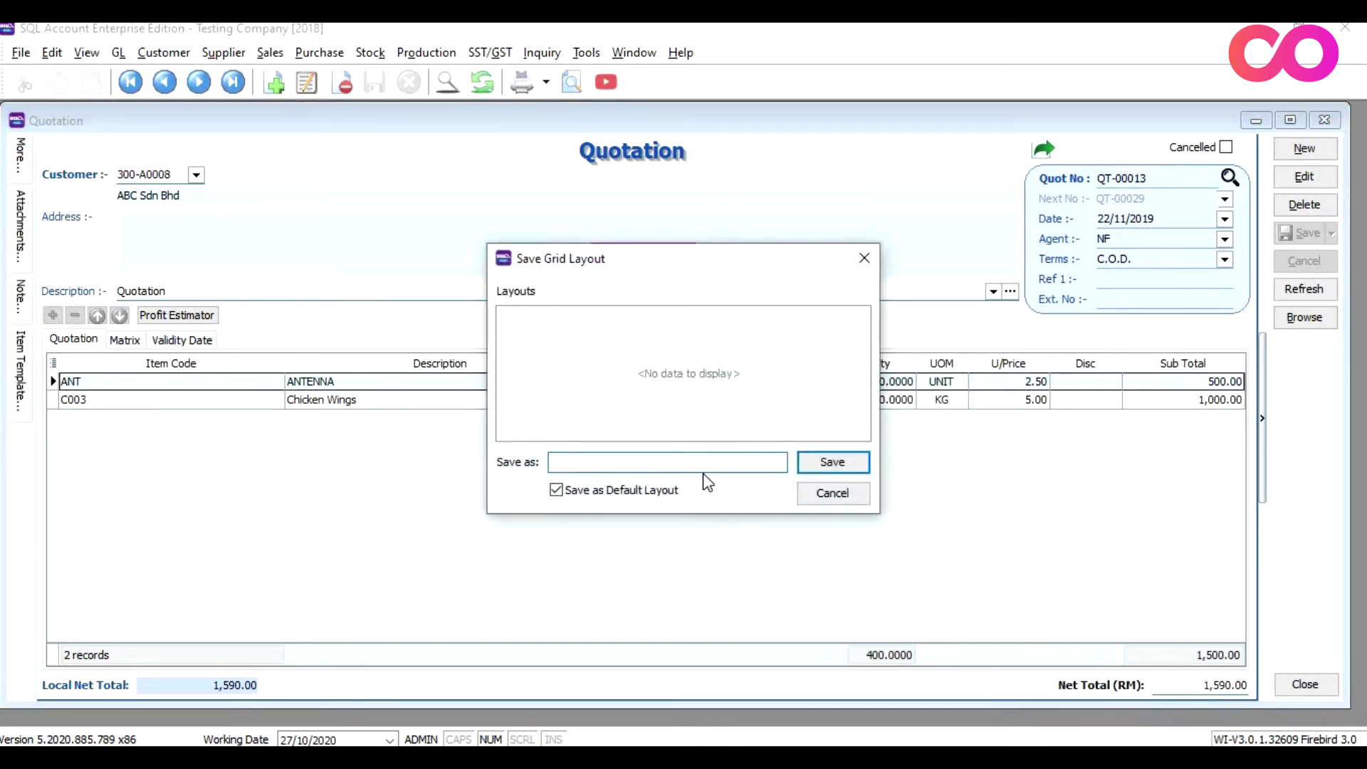
{"action": "left_click", "coordinate": [673, 490]}
{"action": "left_click", "coordinate": [658, 462]}
{"action": "type", "text": "LockPriceQT"}
{"action": "key", "text": "BackSpace"}
{"action": "key", "text": "Return"}
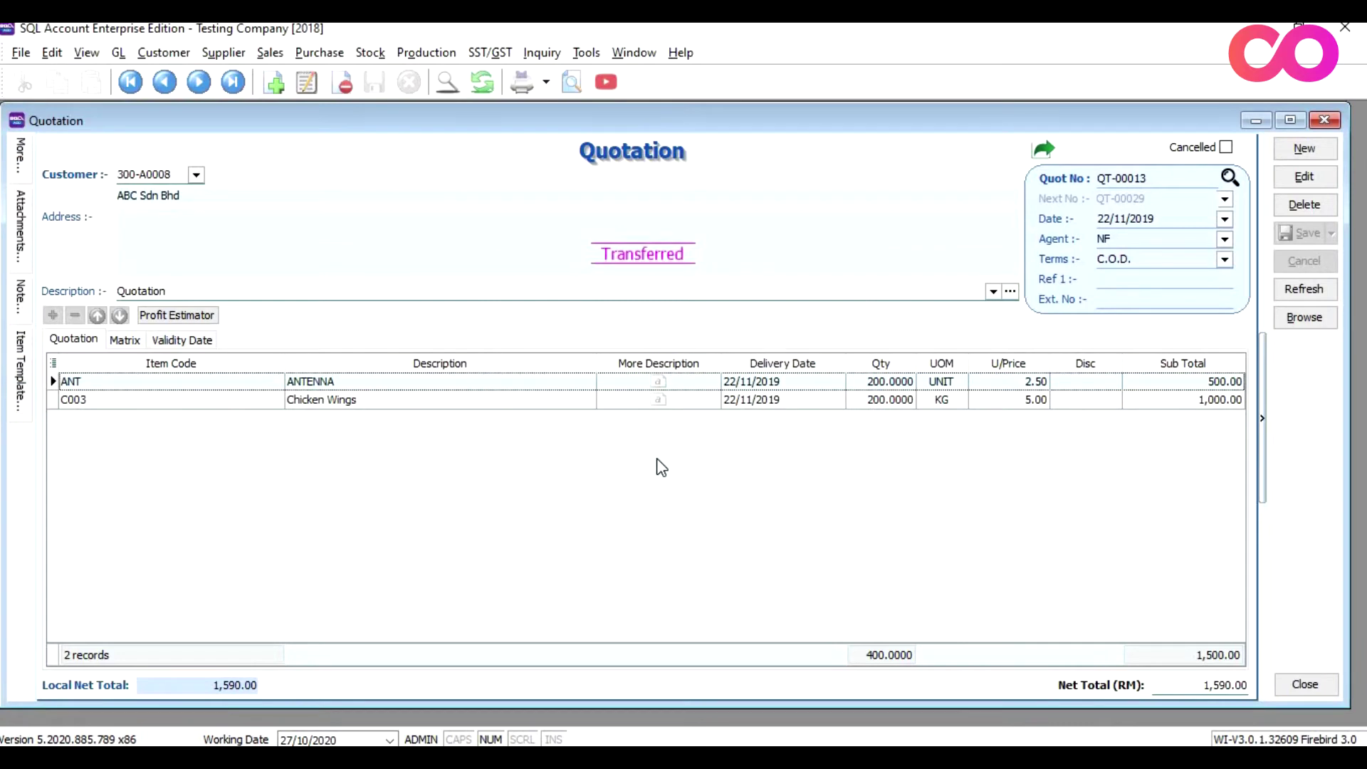
Step: Assign LockPriceQT as the Default grid layout for the user listed between 123 and COST, and save the assignment
{"action": "right_click", "coordinate": [654, 368]}
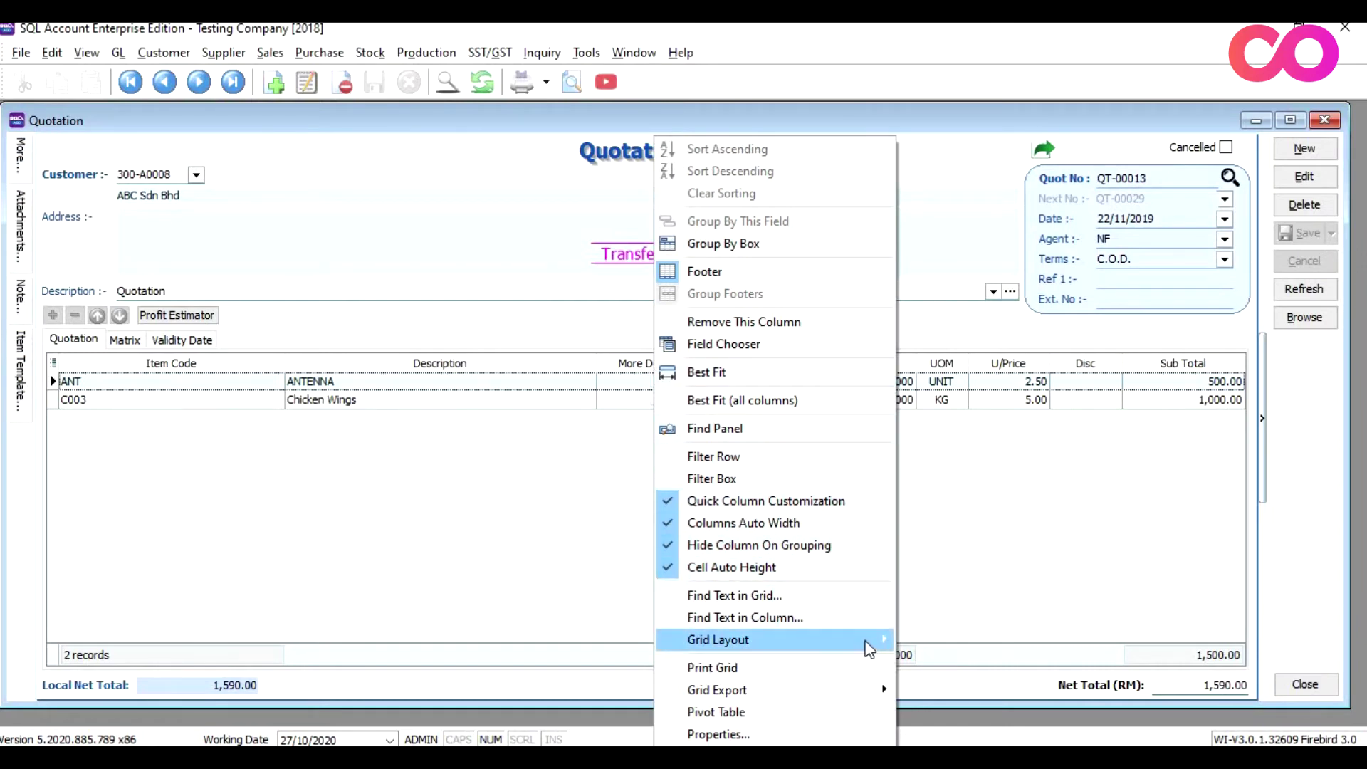
{"action": "mouse_move", "coordinate": [870, 642]}
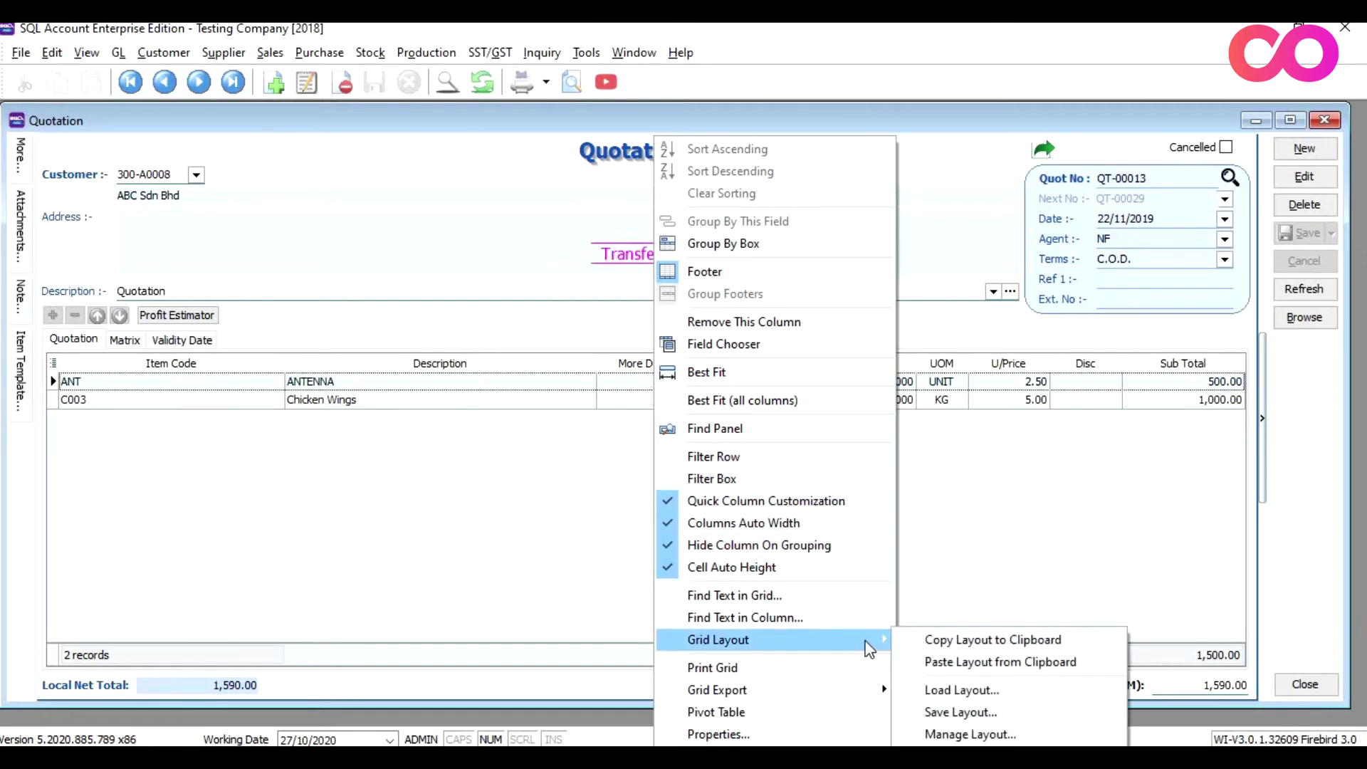
{"action": "left_click", "coordinate": [994, 738]}
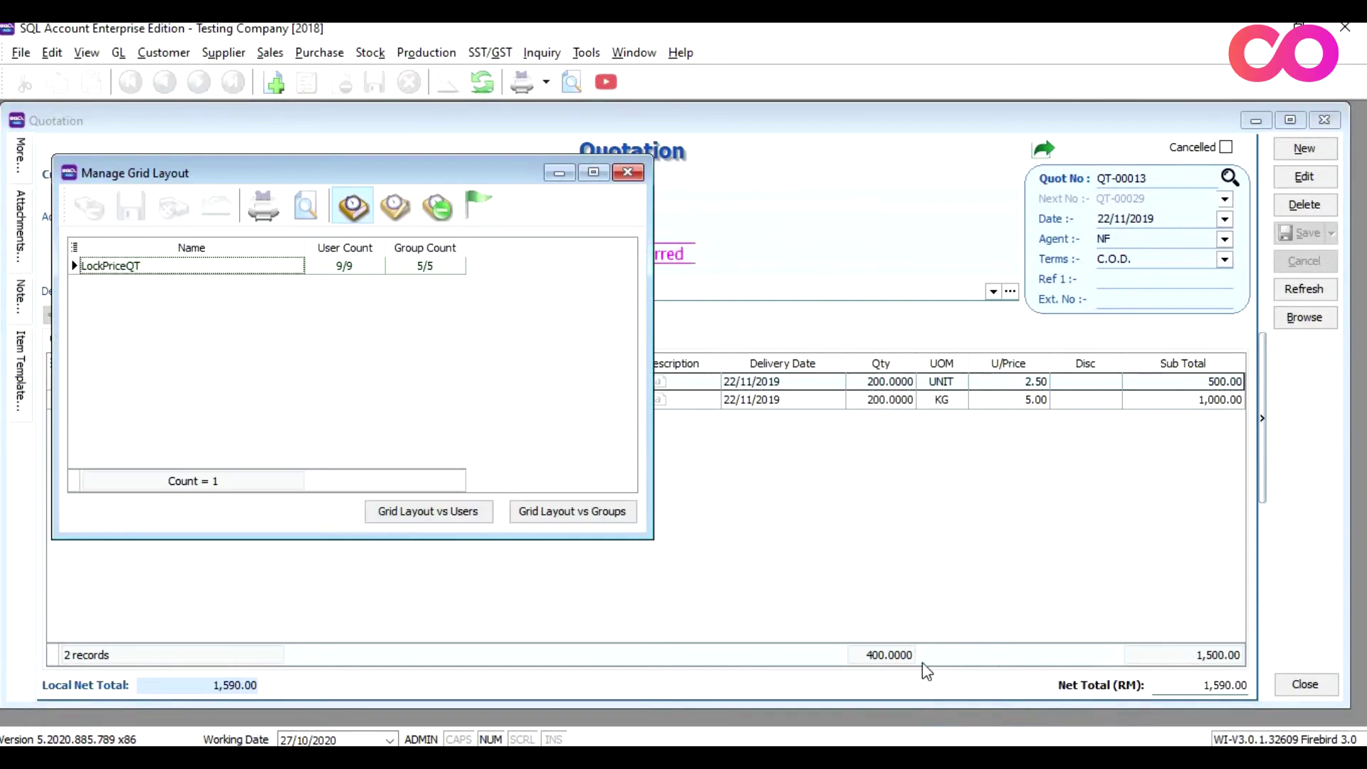
{"action": "left_click", "coordinate": [473, 514]}
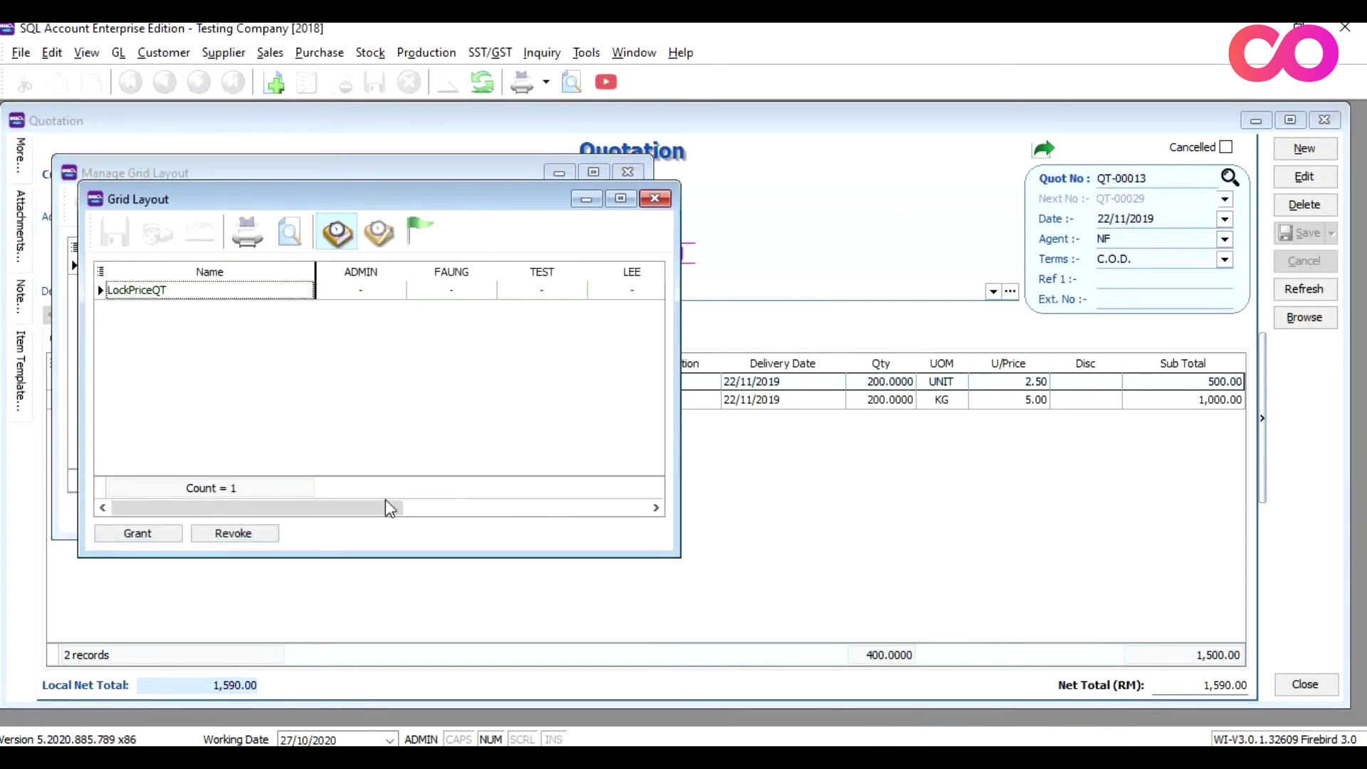
{"action": "left_click_drag", "start_coordinate": [377, 512], "coordinate": [615, 527]}
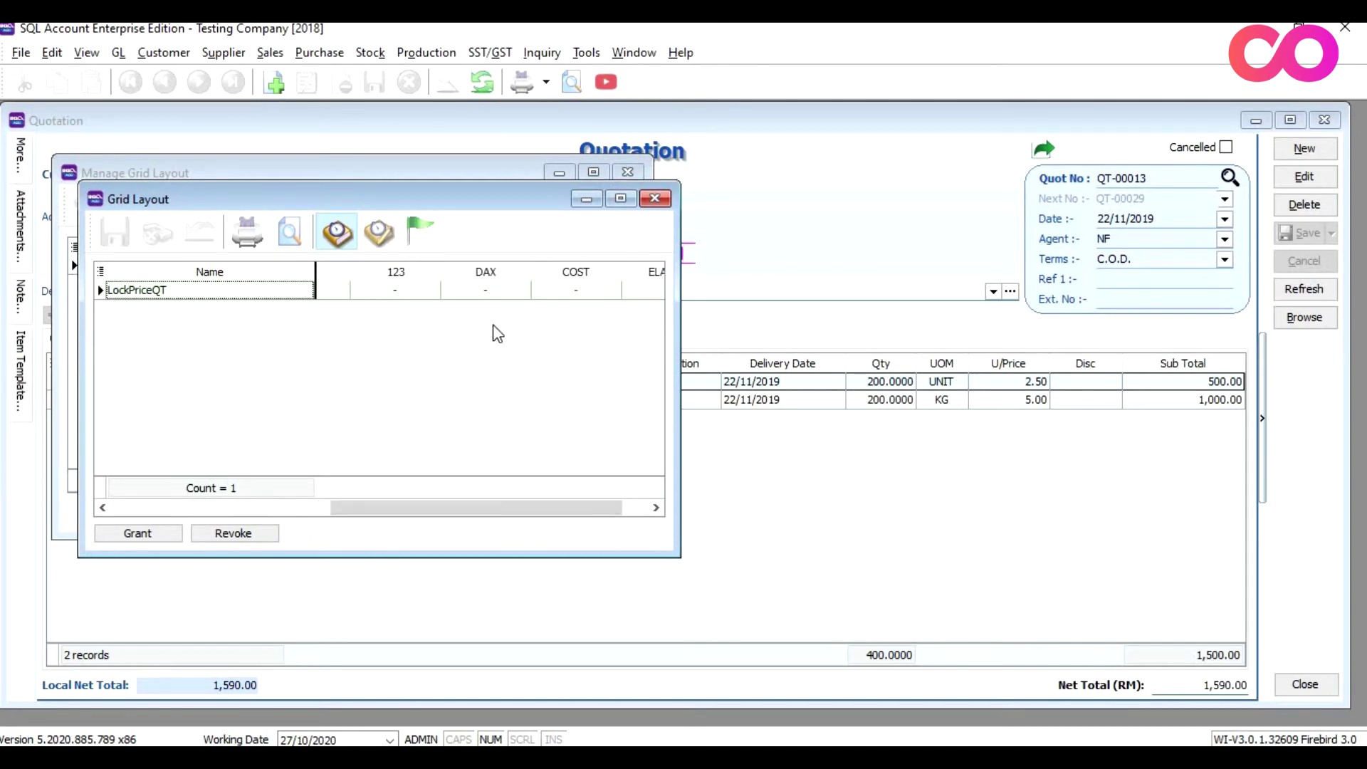
{"action": "left_click", "coordinate": [517, 299]}
{"action": "left_click", "coordinate": [520, 292]}
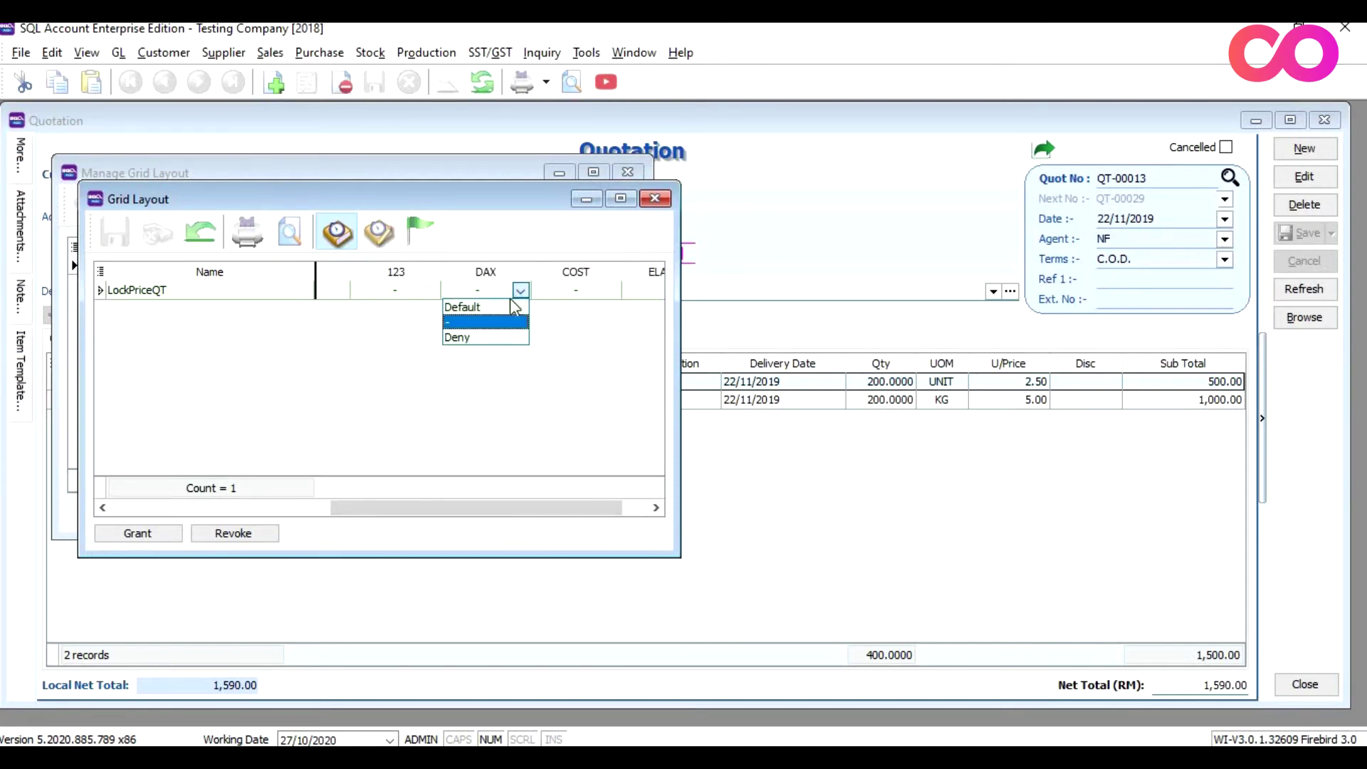
{"action": "left_click", "coordinate": [470, 306]}
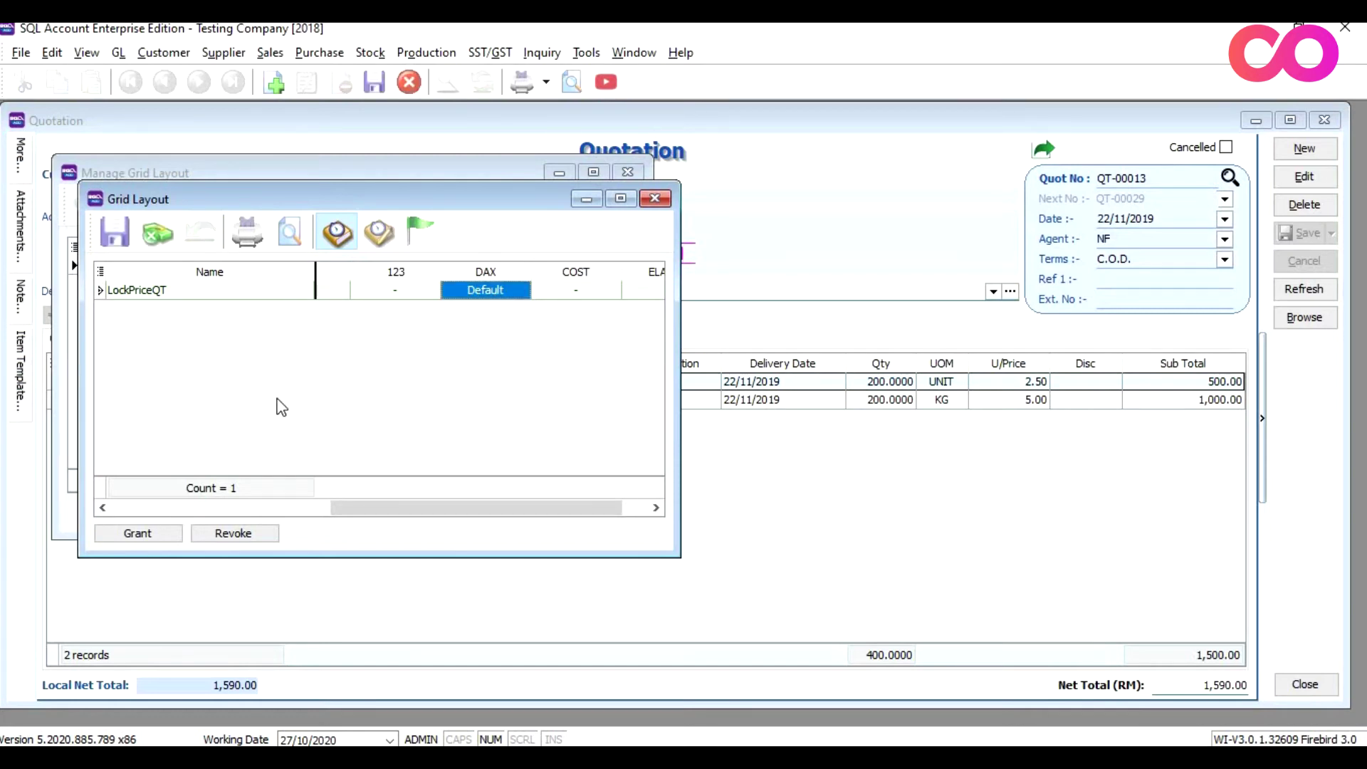
{"action": "left_click", "coordinate": [115, 232]}
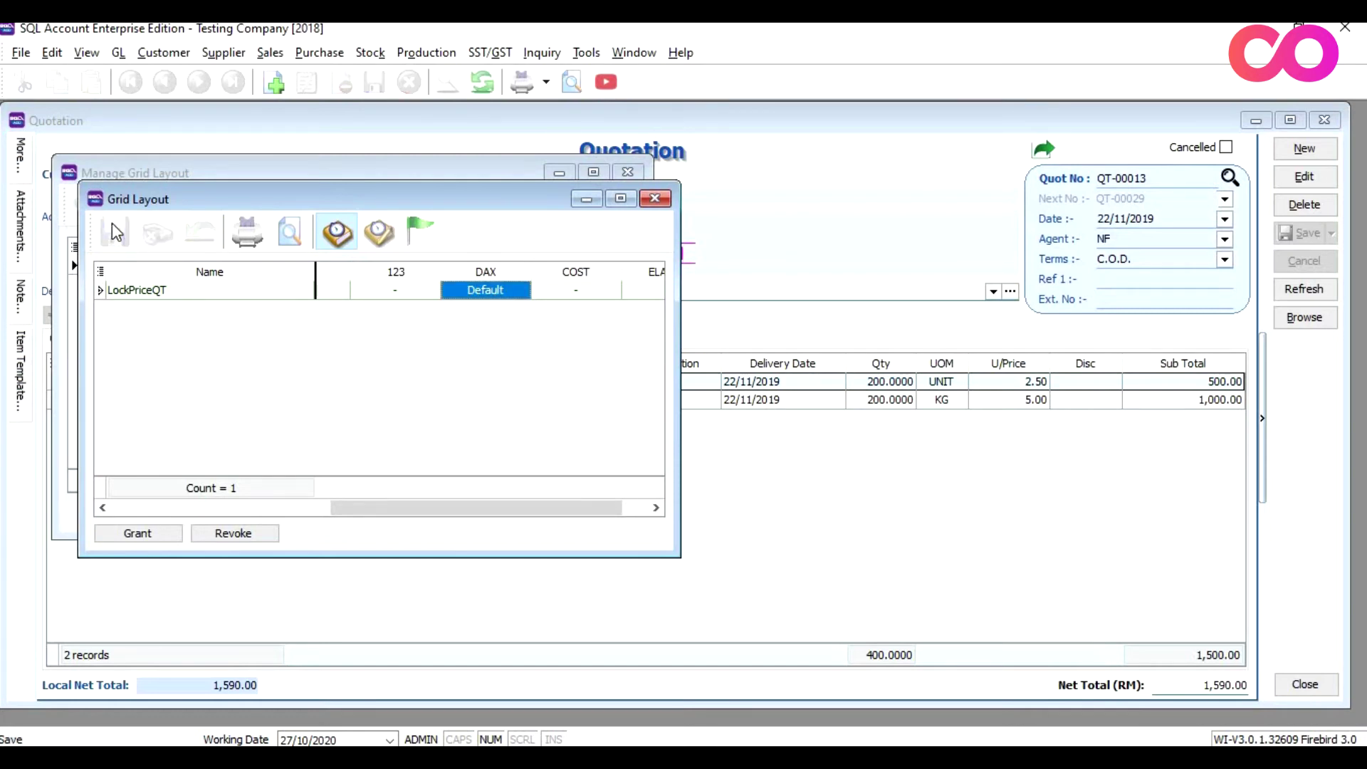
{"action": "left_click", "coordinate": [654, 199]}
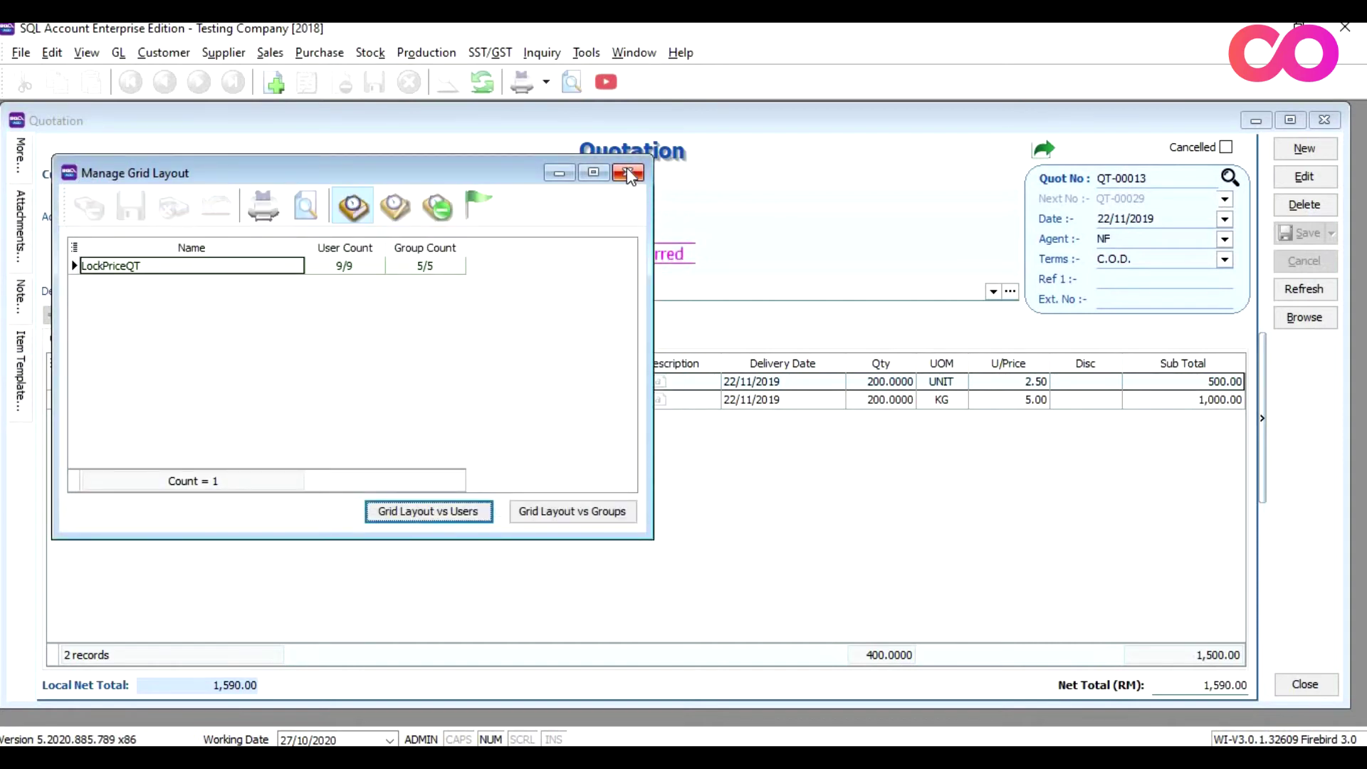
{"action": "left_click", "coordinate": [627, 174]}
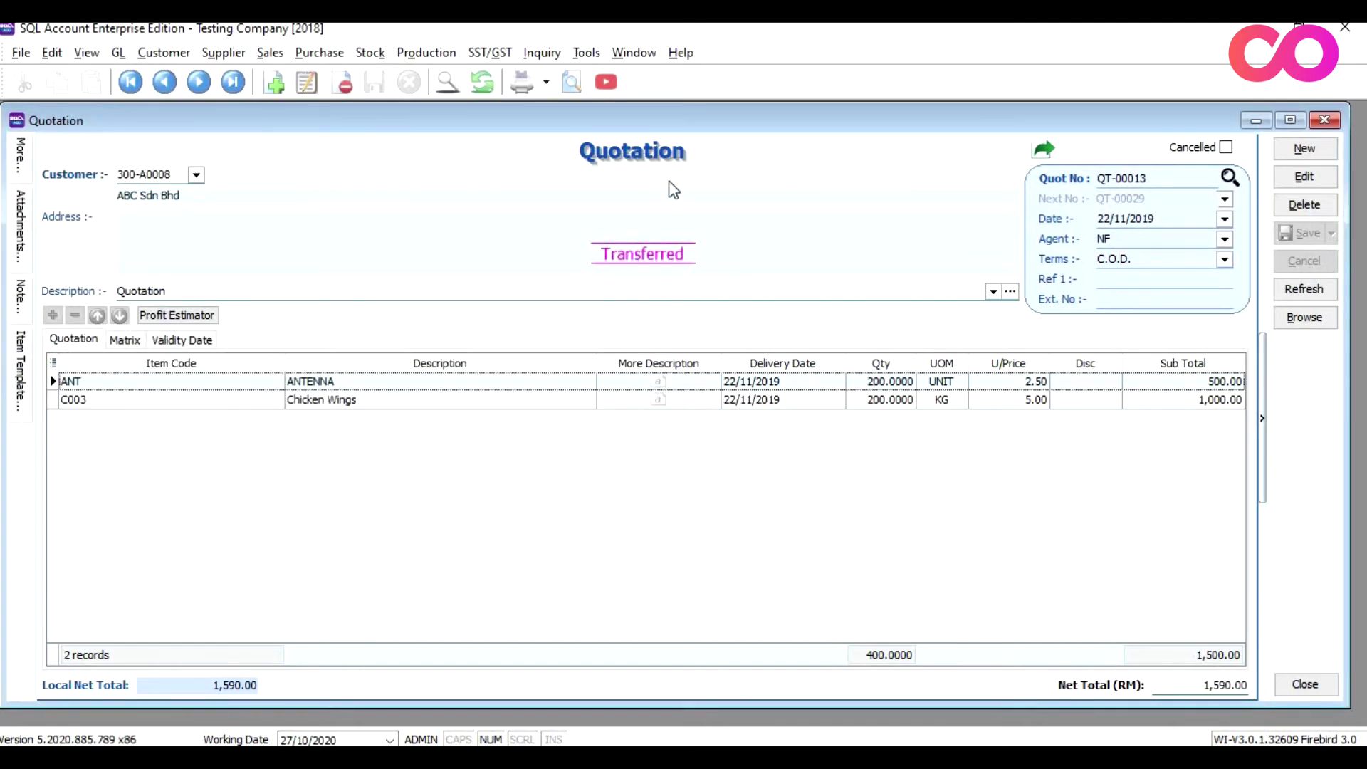
Step: Close the quotation and log off the current user
{"action": "left_click", "coordinate": [1325, 121]}
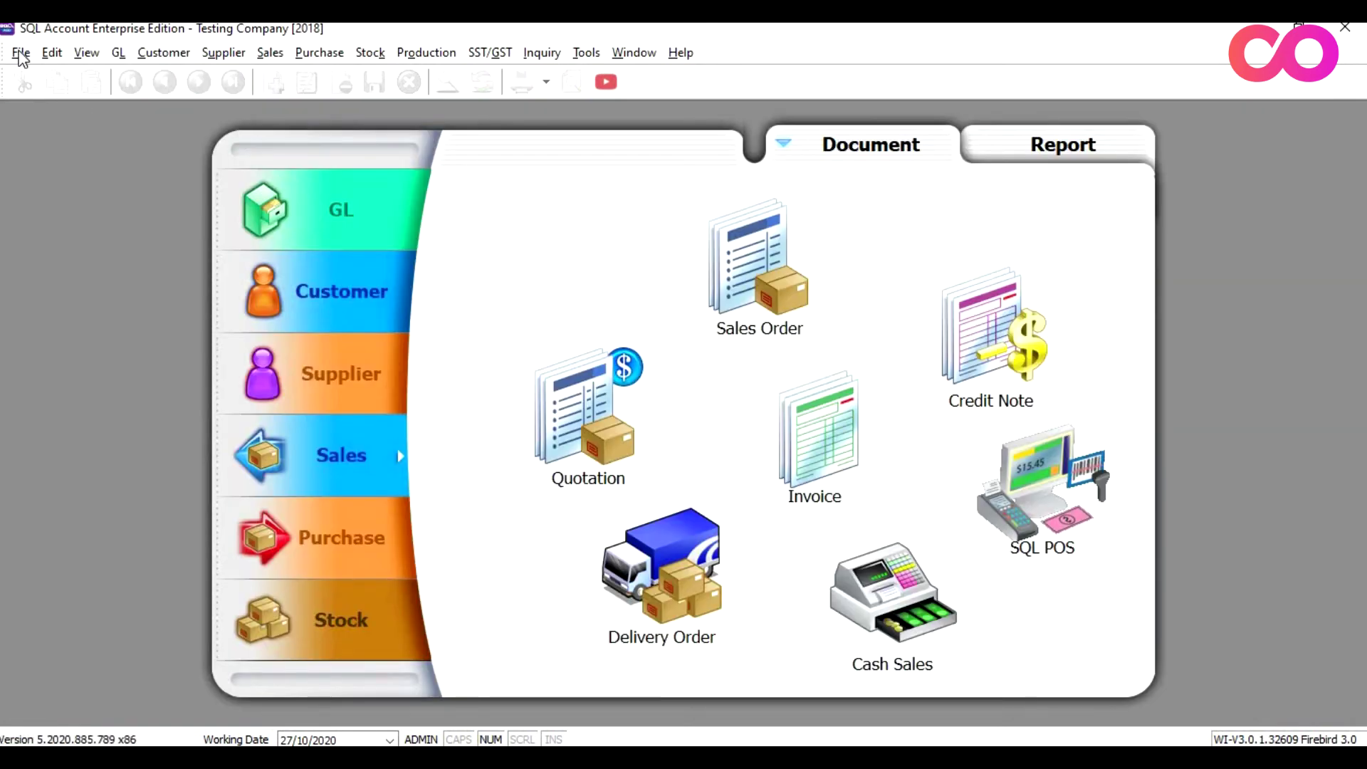
{"action": "left_click", "coordinate": [21, 53]}
{"action": "left_click", "coordinate": [71, 120]}
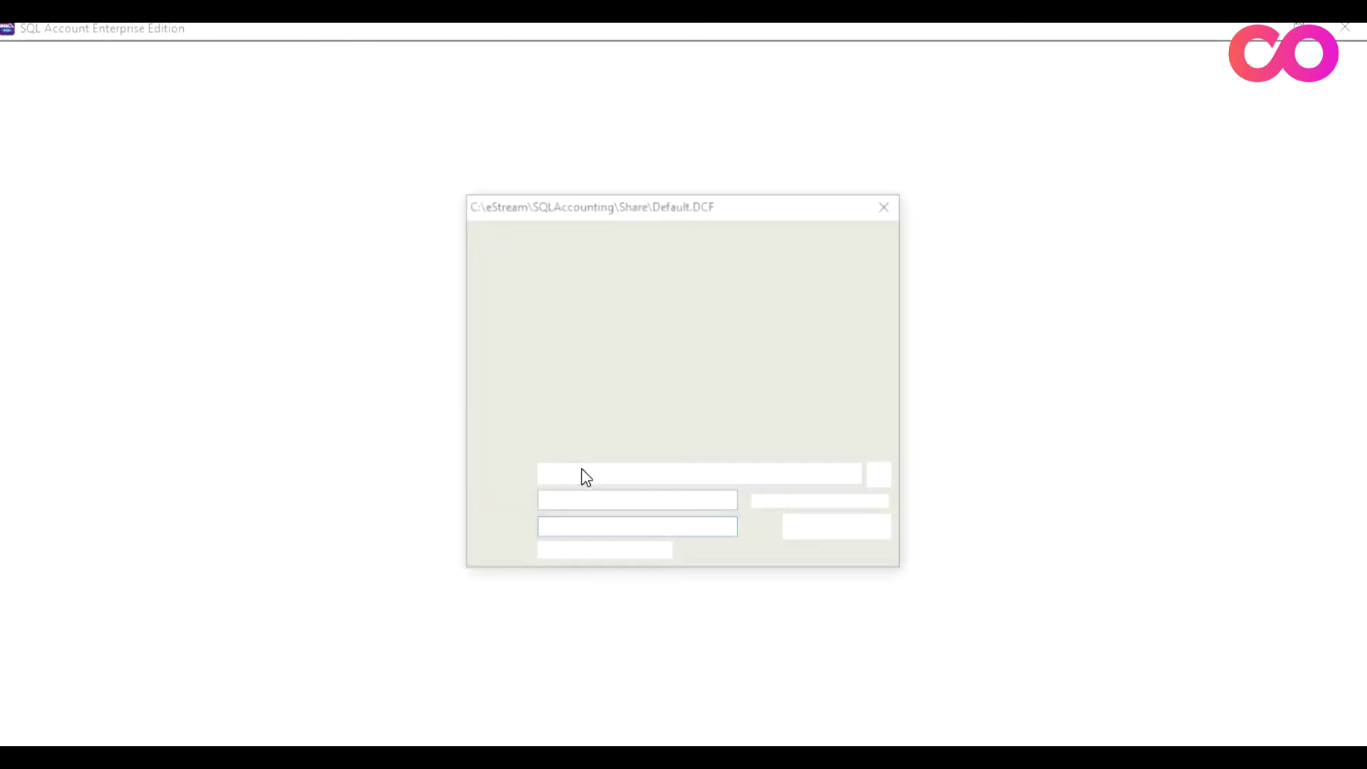
Step: Log on to Testing Company with the restricted user's login name and the account password
{"action": "double_click", "coordinate": [613, 503]}
{"action": "type", "text": "DAX"}
{"action": "key", "text": "Tab"}
{"action": "type", "text": "aaaa"}
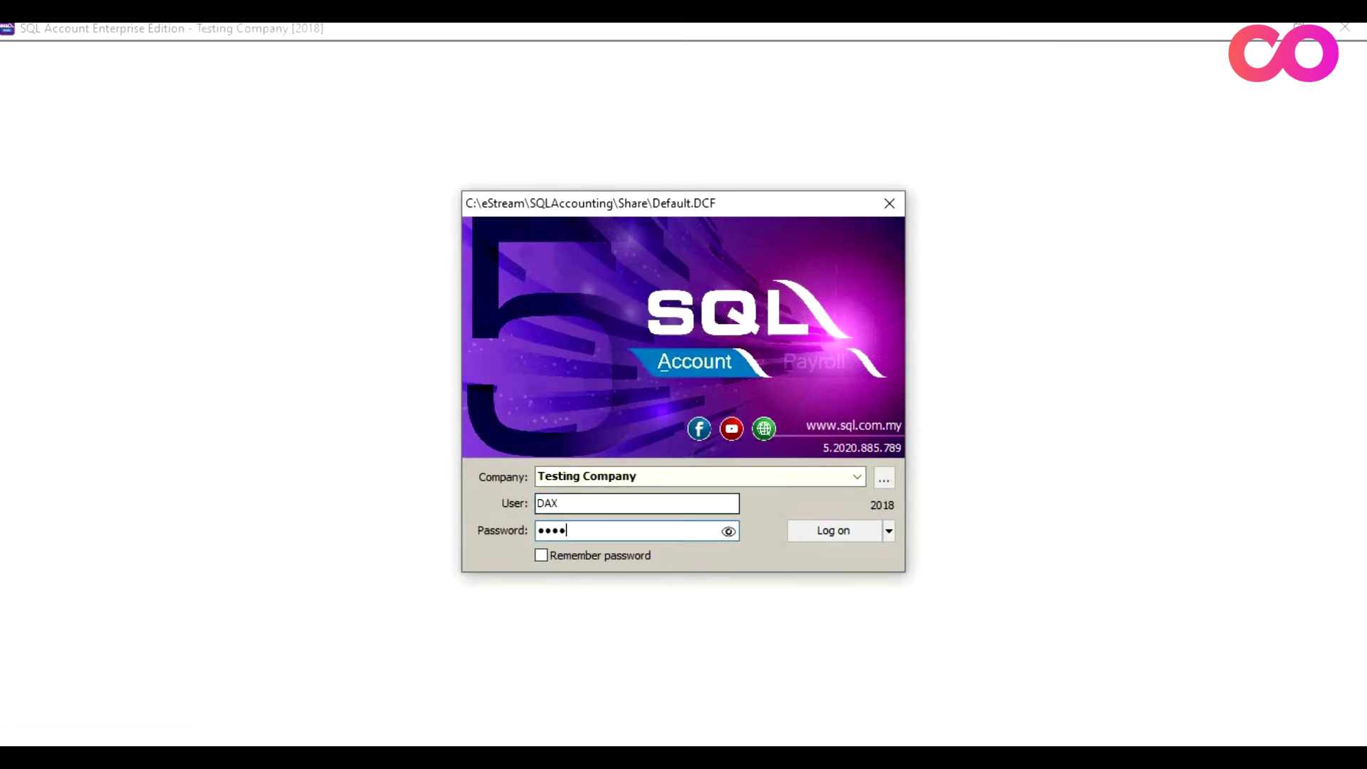
{"action": "key", "text": "Return"}
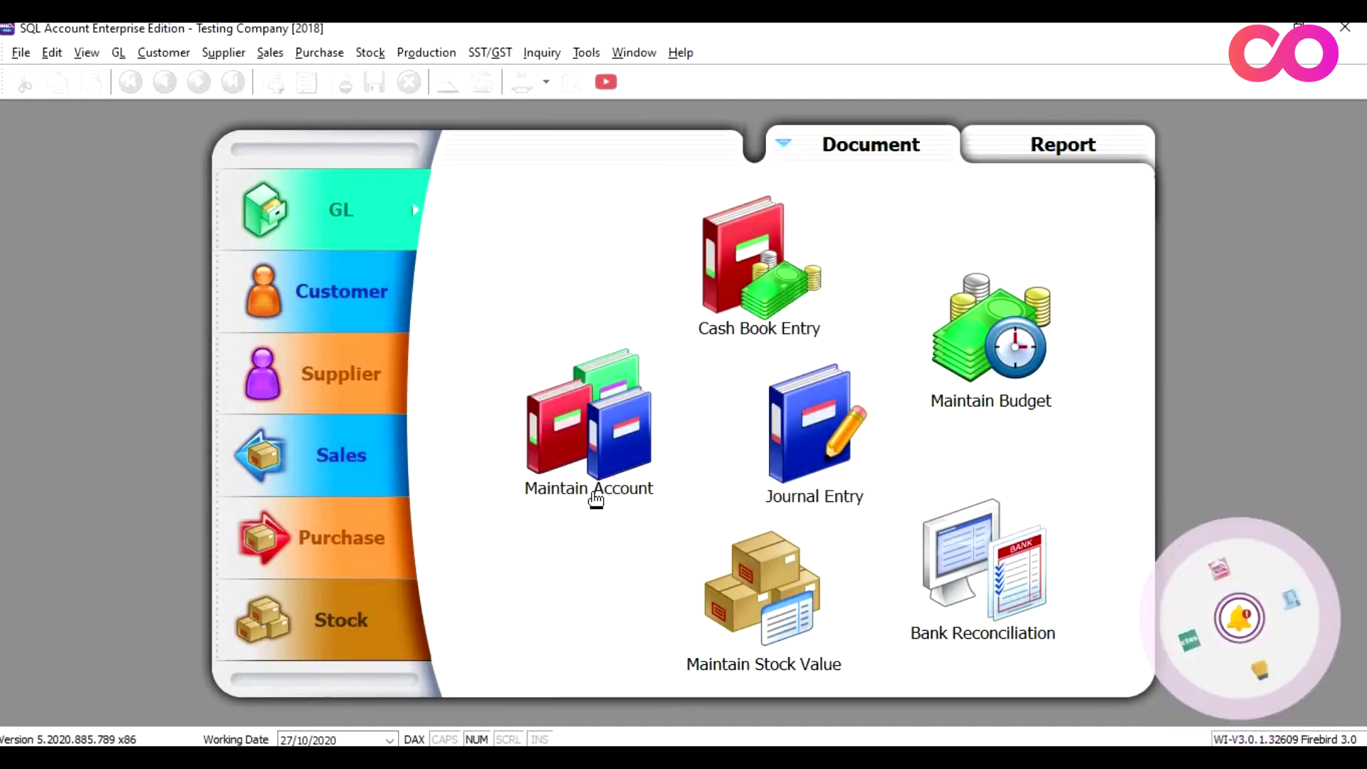
Step: Create a new sales quotation for the customer AB ENTERPRISE SDN BHD
{"action": "left_click", "coordinate": [362, 457]}
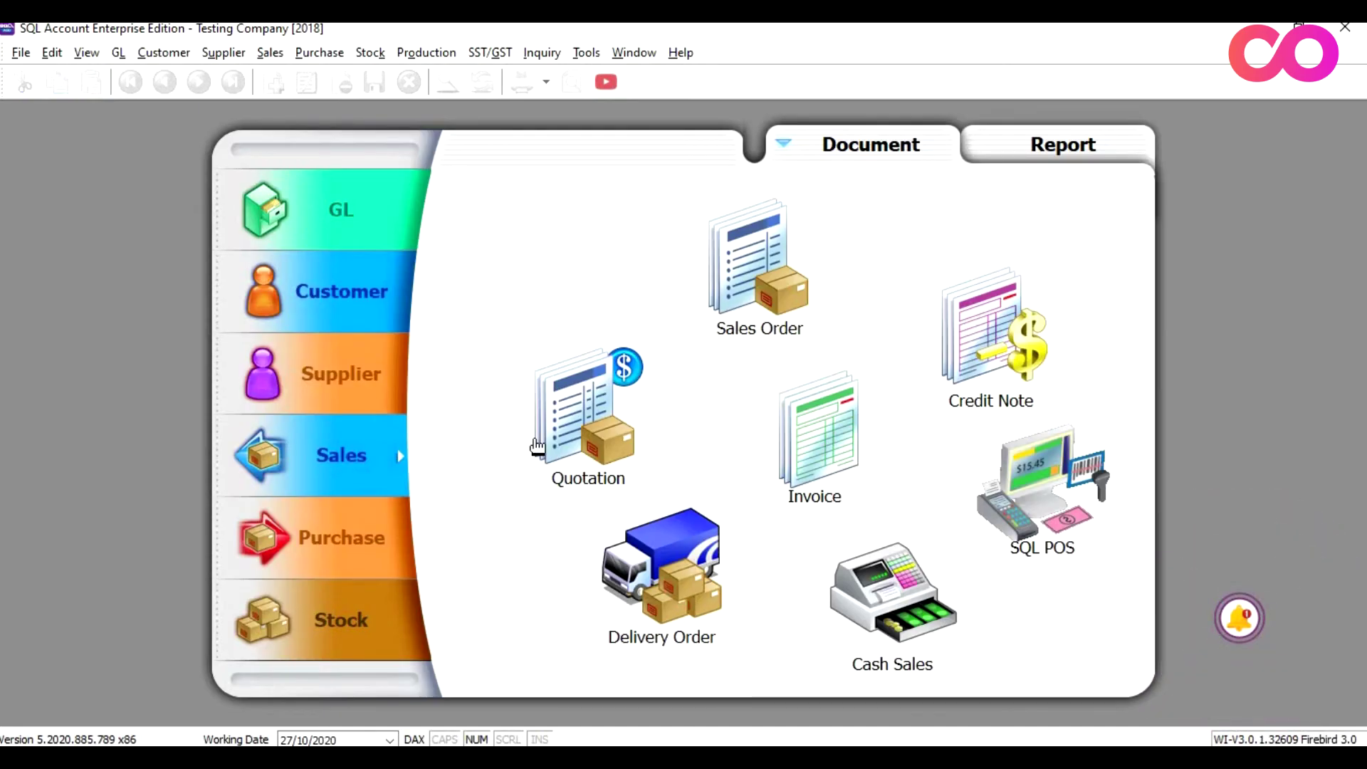
{"action": "left_click", "coordinate": [594, 406]}
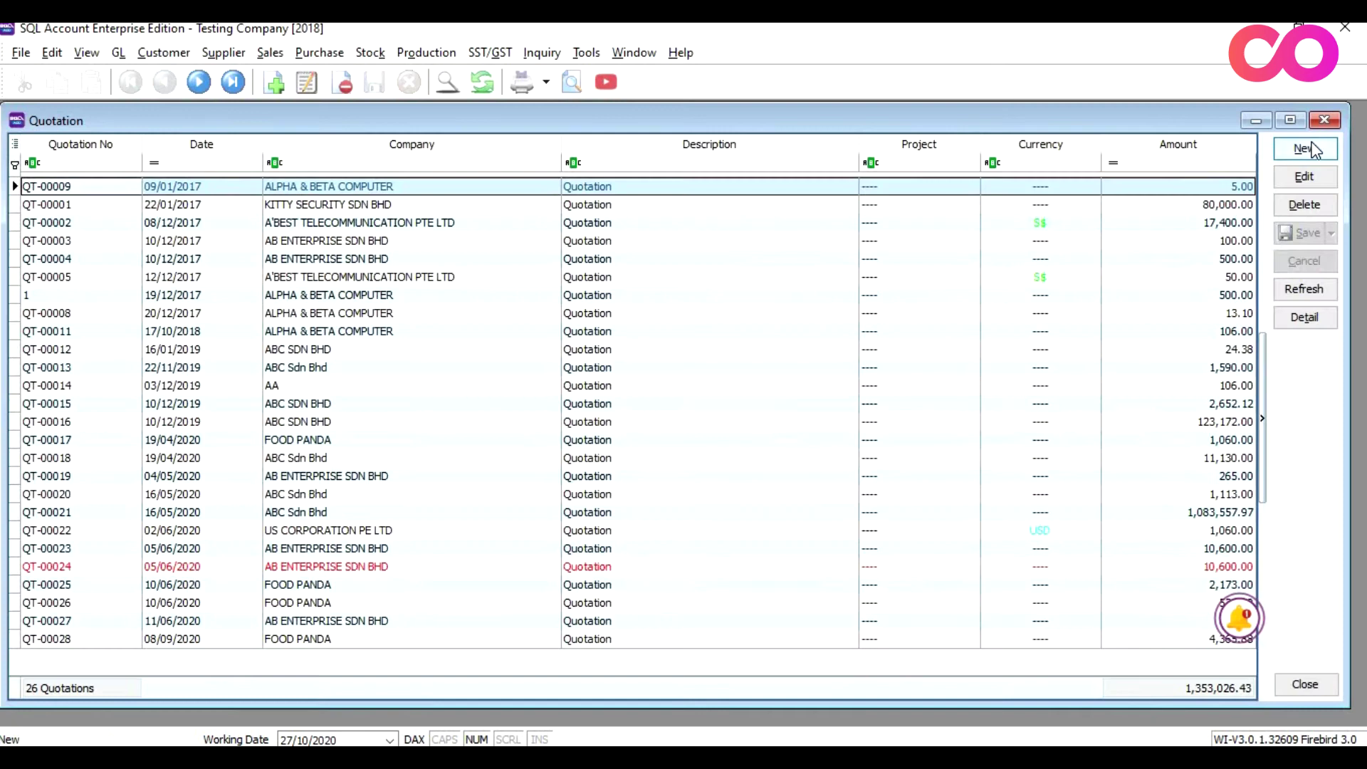
{"action": "left_click", "coordinate": [1314, 150]}
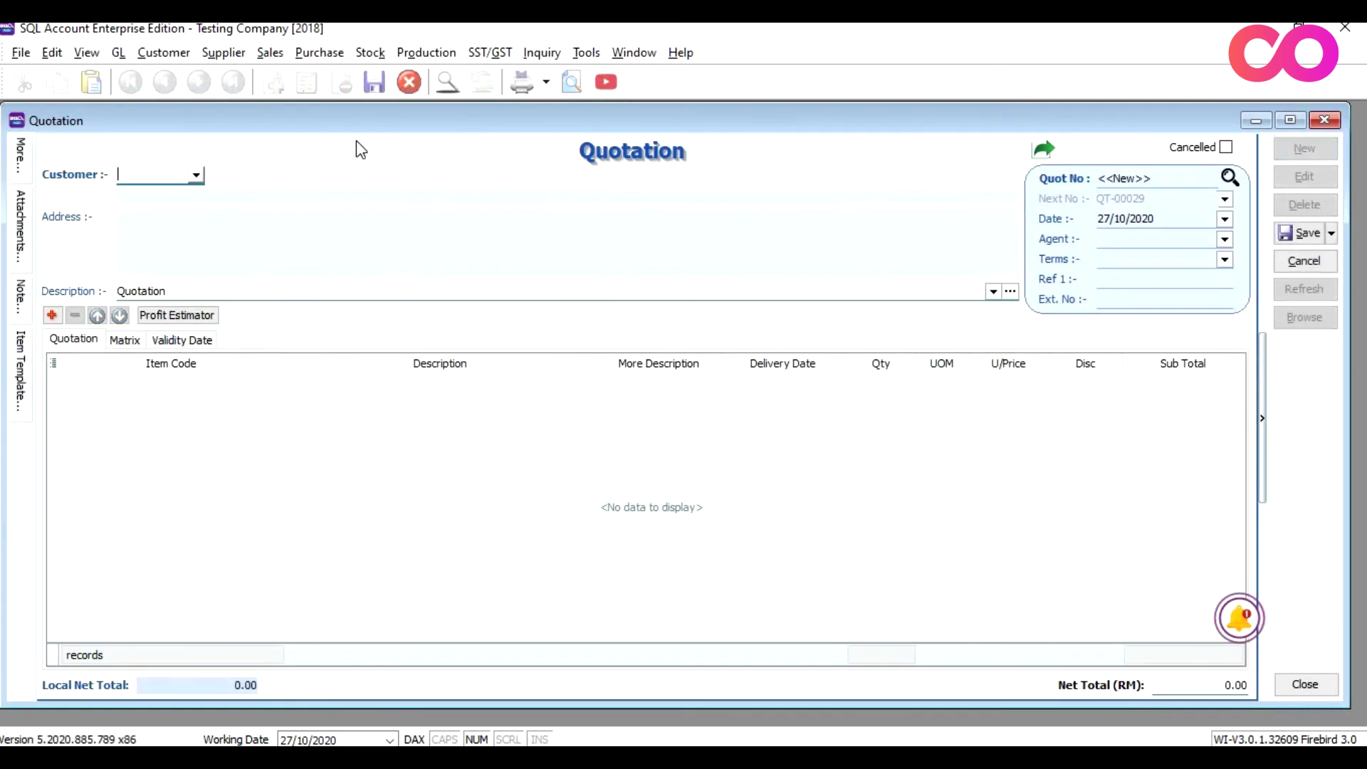
{"action": "left_click", "coordinate": [196, 176]}
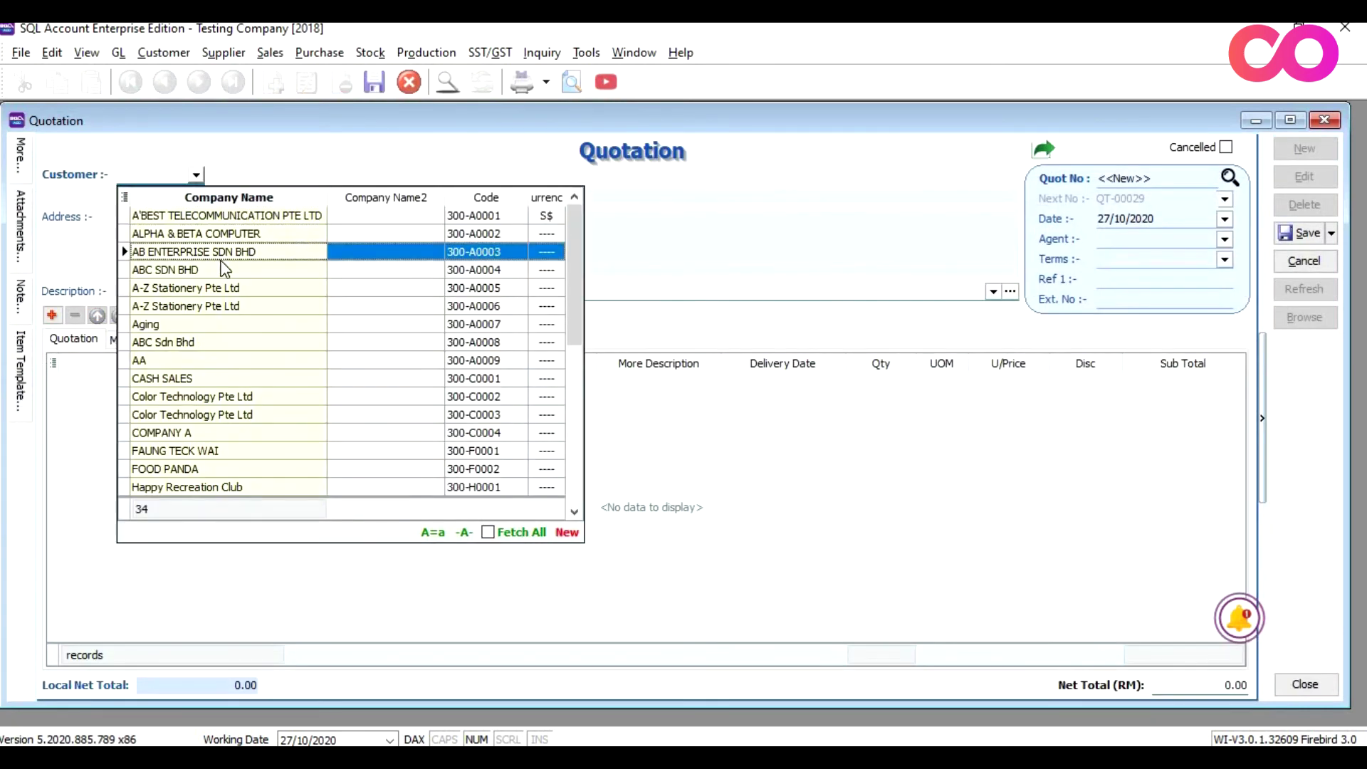
{"action": "left_click", "coordinate": [227, 250]}
Step: Add an item line to the quotation and find ERICSSON BATTERY (E-BAT) for it by searching for "ba"
{"action": "left_click", "coordinate": [51, 314]}
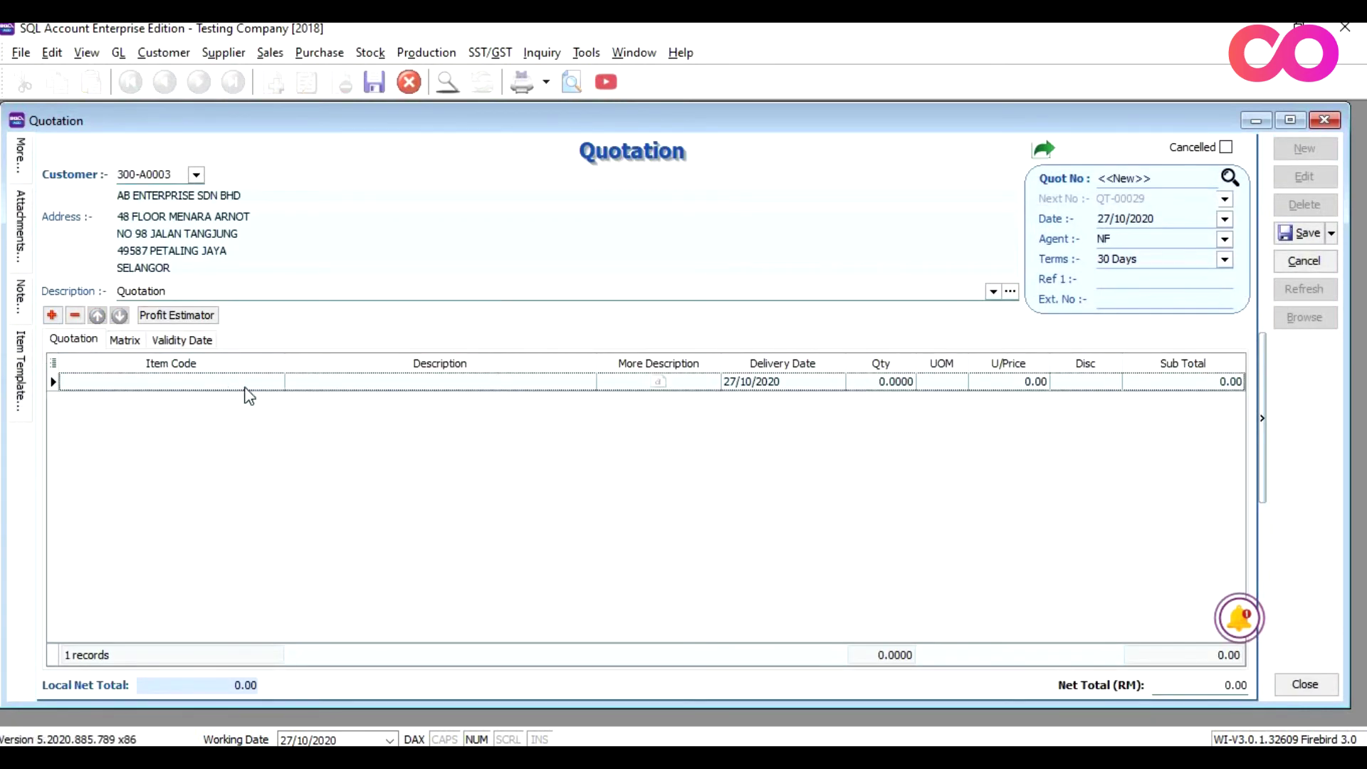
{"action": "left_click", "coordinate": [278, 383]}
{"action": "left_click", "coordinate": [276, 382]}
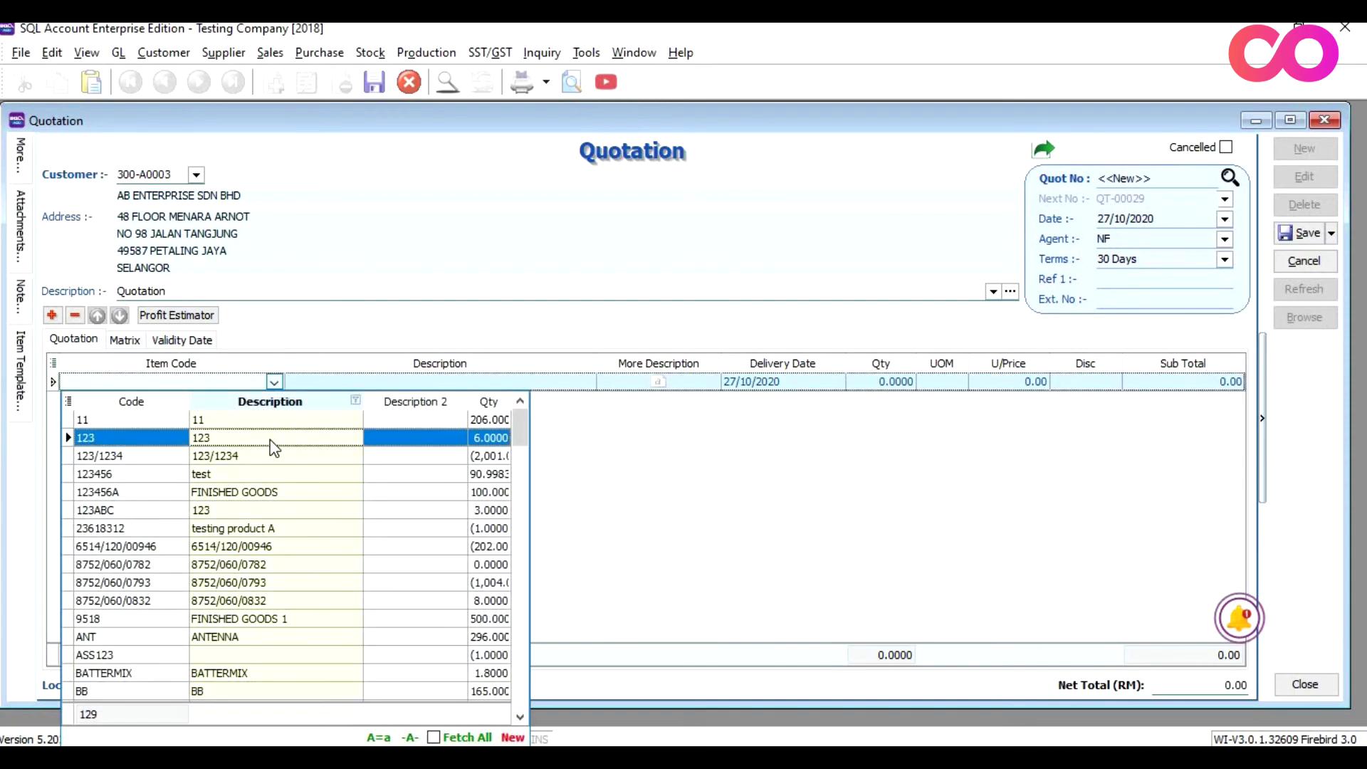
{"action": "type", "text": "ba"}
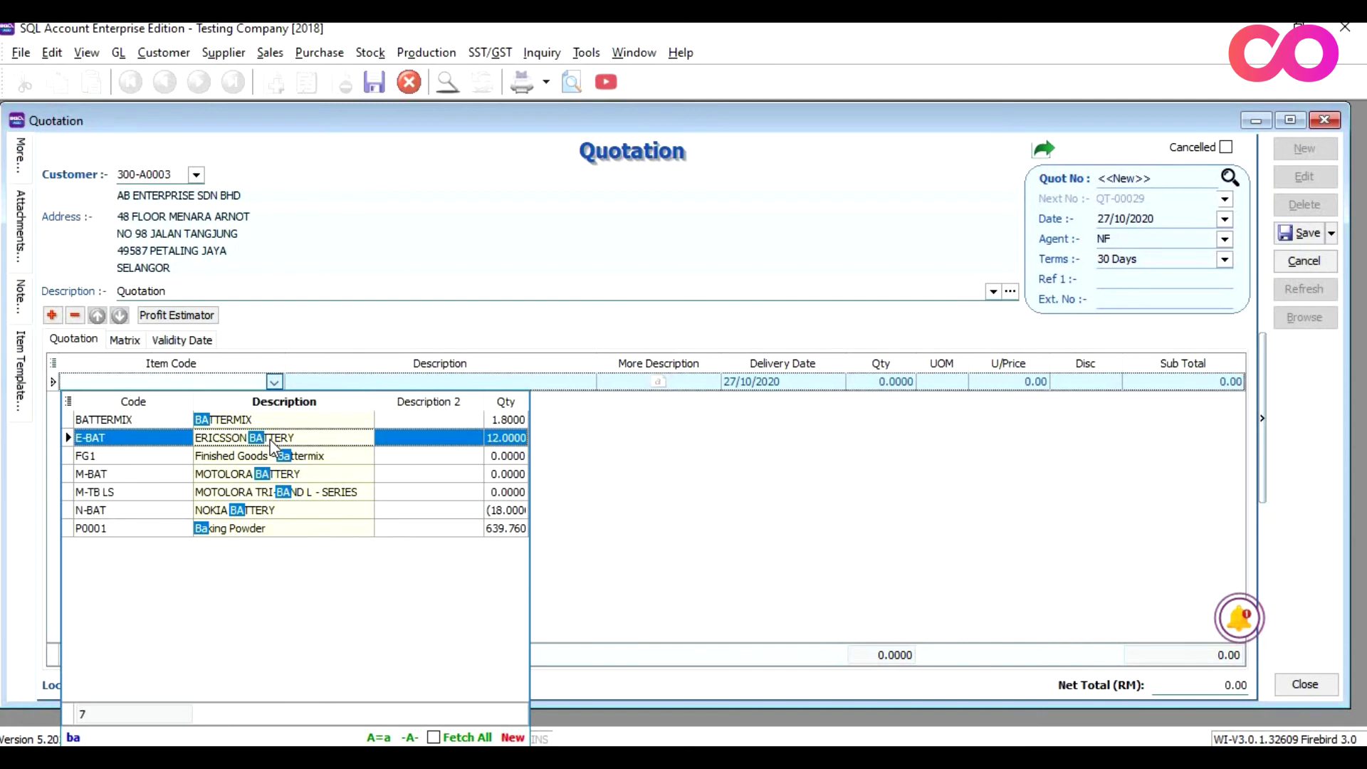
{"action": "left_click", "coordinate": [270, 440]}
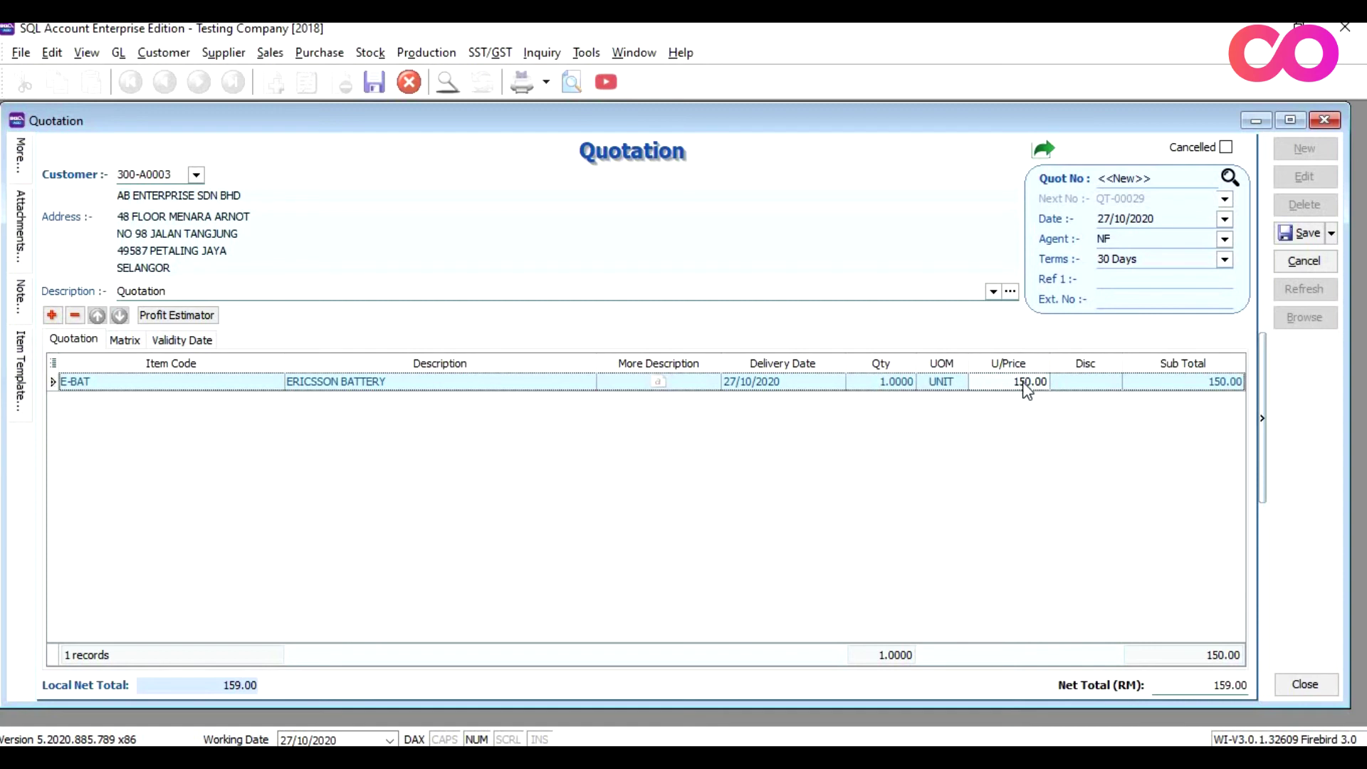
Step: Save the new quotation containing the ERICSSON BATTERY line and close the quotation window
{"action": "left_click", "coordinate": [891, 382]}
{"action": "left_click", "coordinate": [1303, 235]}
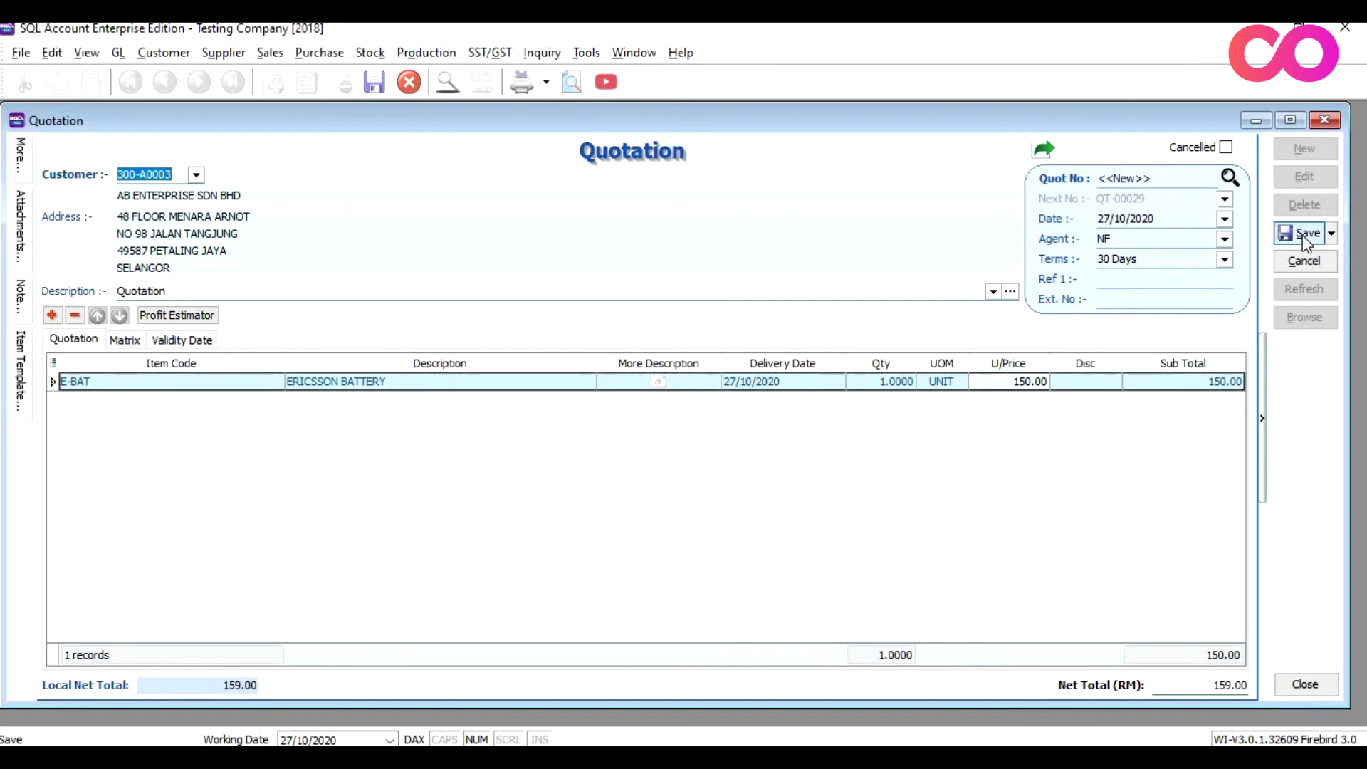
{"action": "left_click", "coordinate": [1322, 122]}
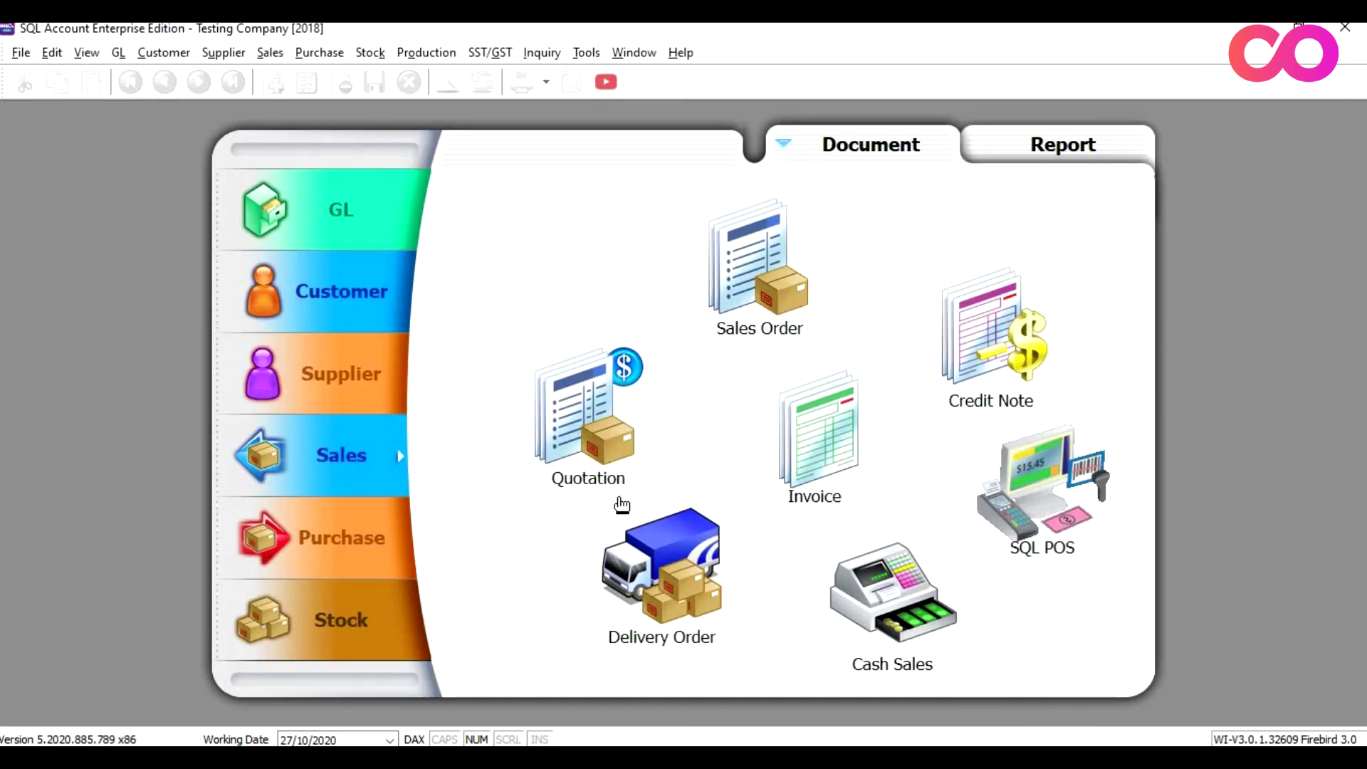